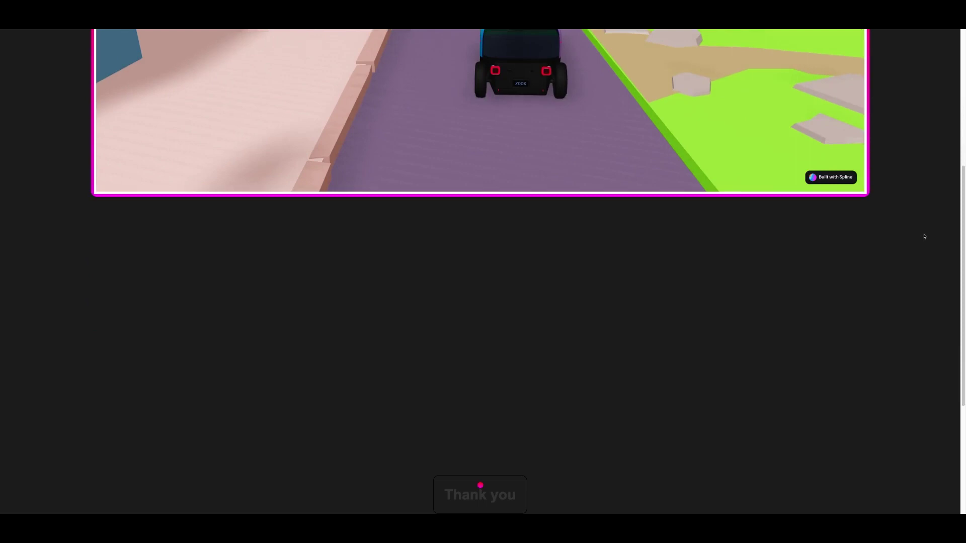
# Step: Drive the car in the published page's 3D scene from the town road across the park towards the cow pasture
pyautogui.scroll(5, 924, 236)
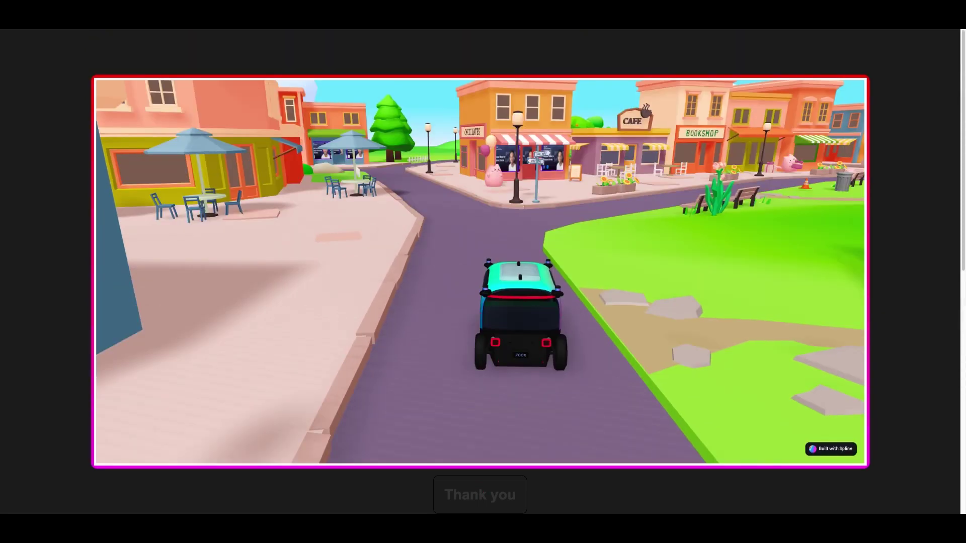
pyautogui.press('Up')
pyautogui.press('Right')
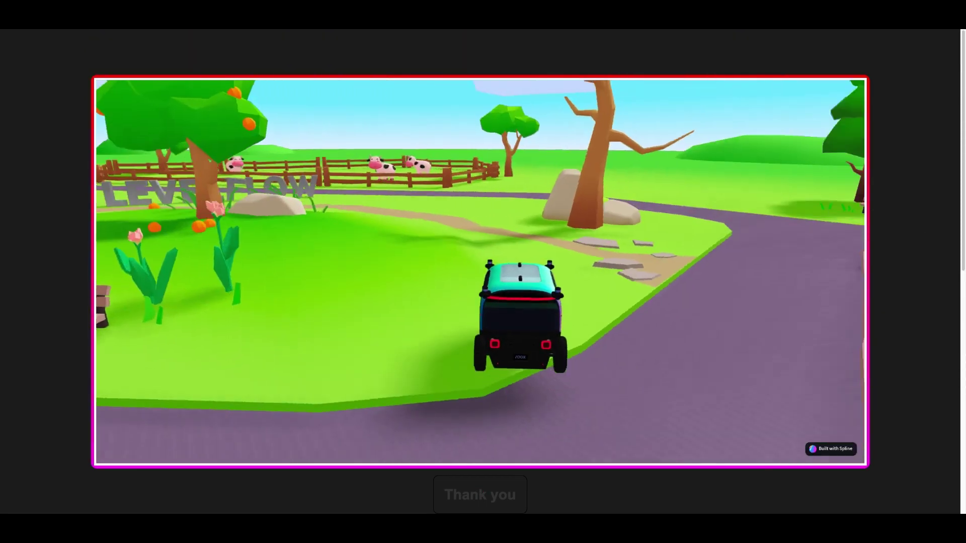
pyautogui.press('Up')
pyautogui.press('Right')
pyautogui.press('Left')
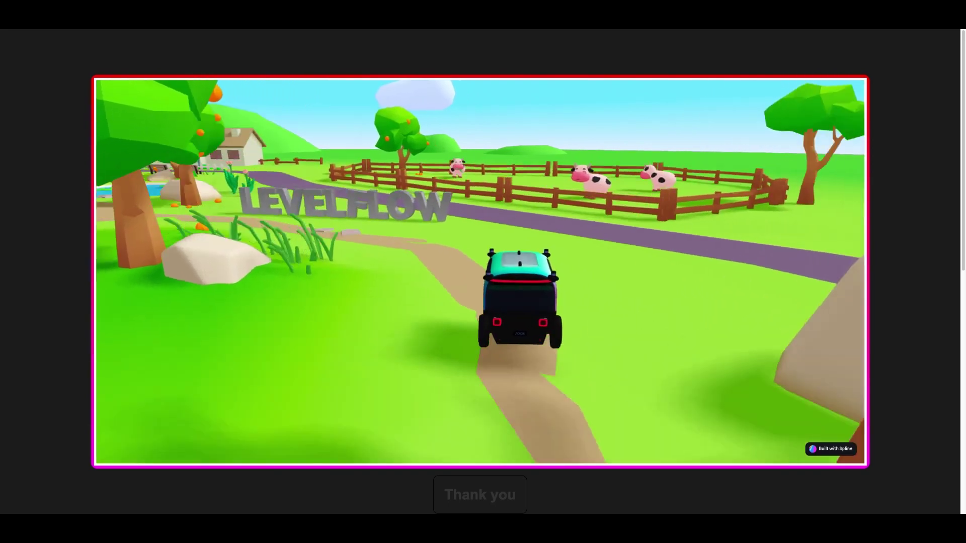
pyautogui.press('Up')
pyautogui.press('Left')
pyautogui.press('Right')
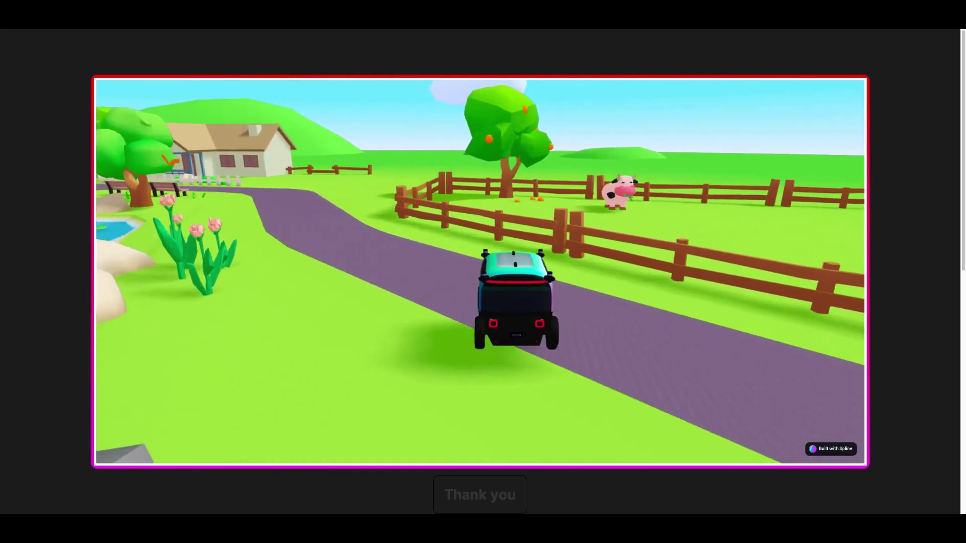
# Step: Turn the car around beside the pasture and drive it into the LEVELFLOW letters, knocking them over
pyautogui.press('Up')
pyautogui.press('Right')
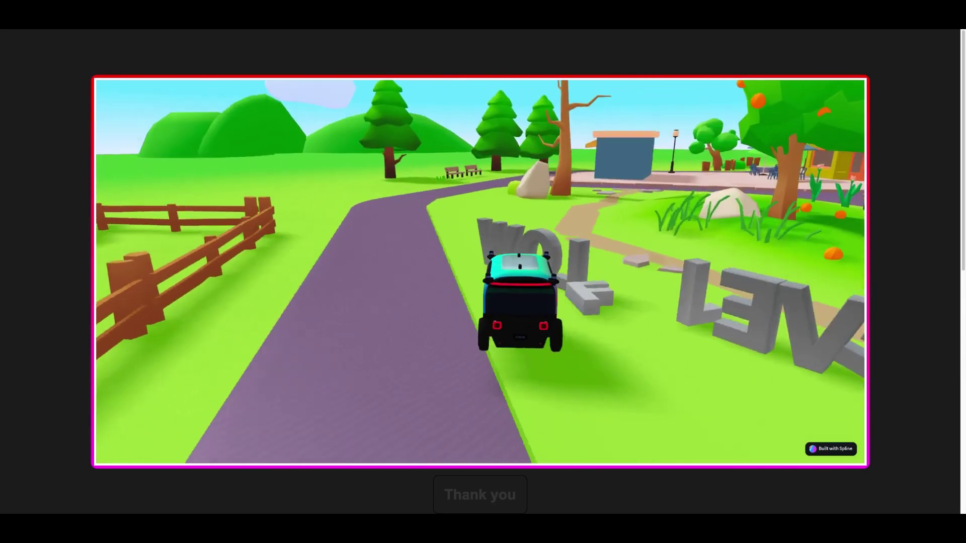
pyautogui.press('Up')
pyautogui.press('Left')
pyautogui.press('Down')
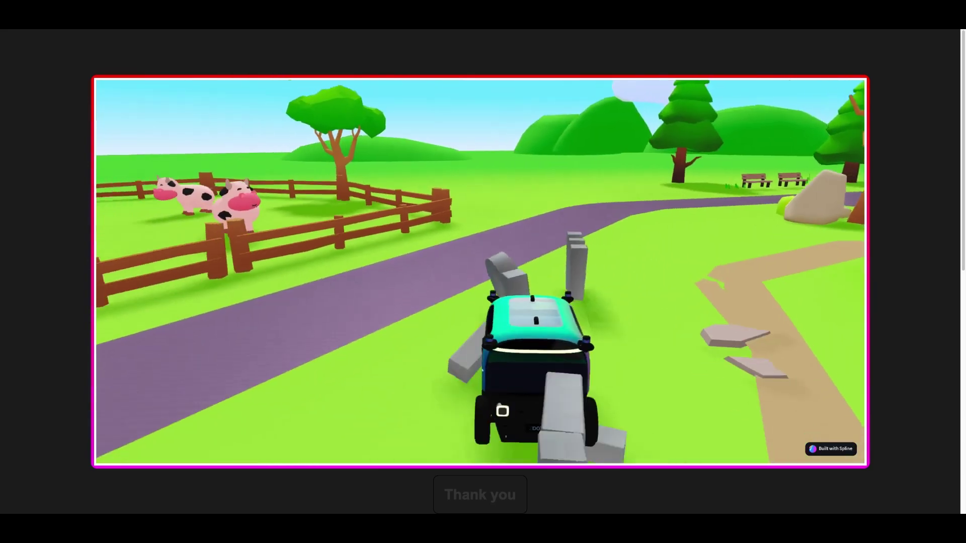
pyautogui.press('Right')
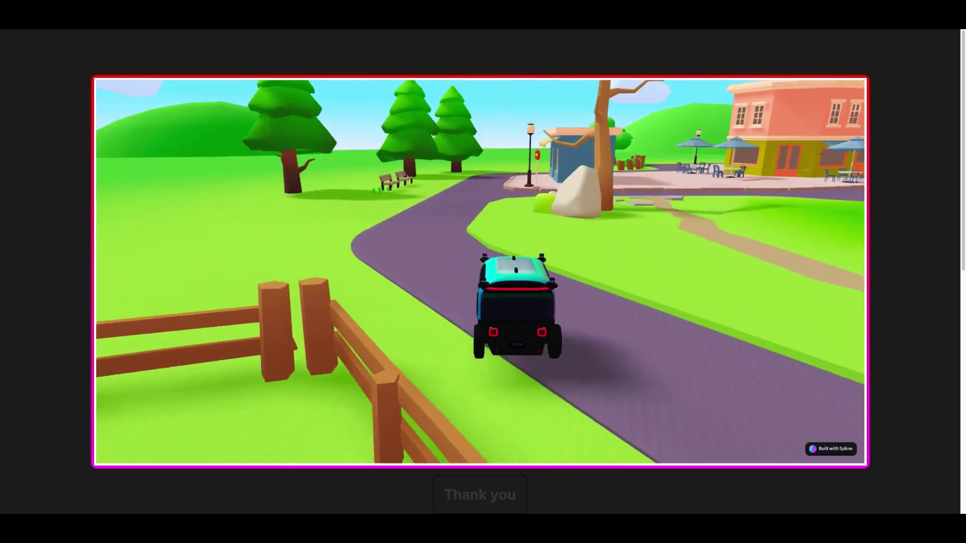
# Step: Drive the car along the road back into town, past the corner chocolate shop
pyautogui.press('Left')
pyautogui.press('Right')
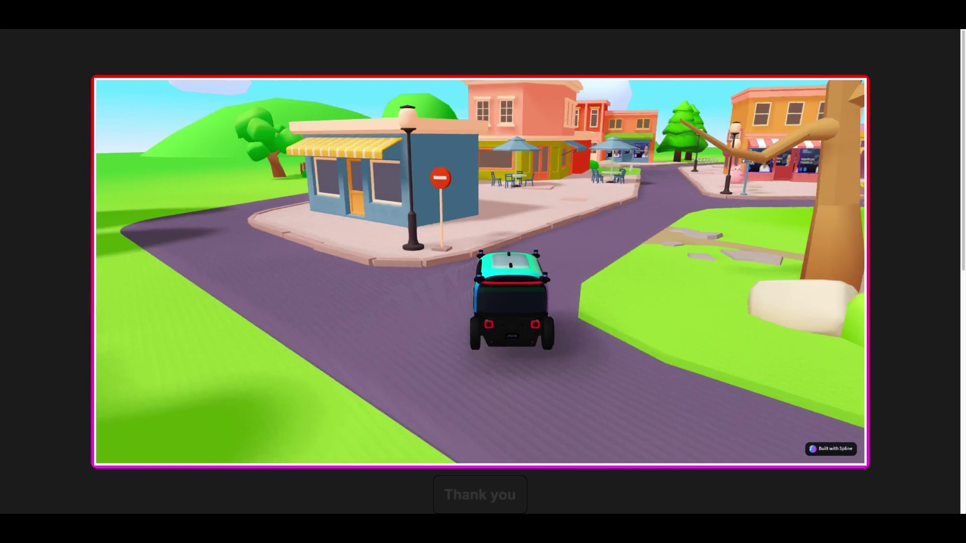
pyautogui.press('Right')
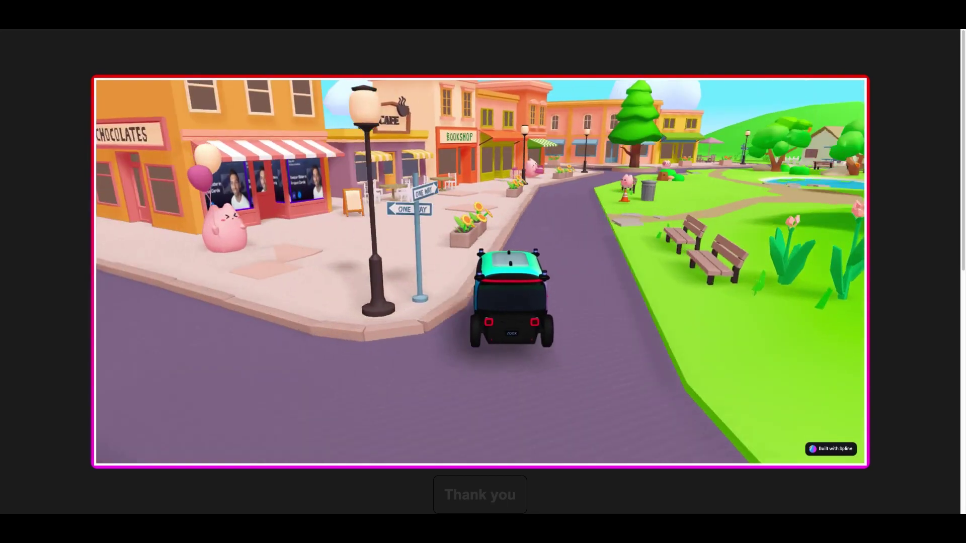
pyautogui.press('Up')
pyautogui.press('Right')
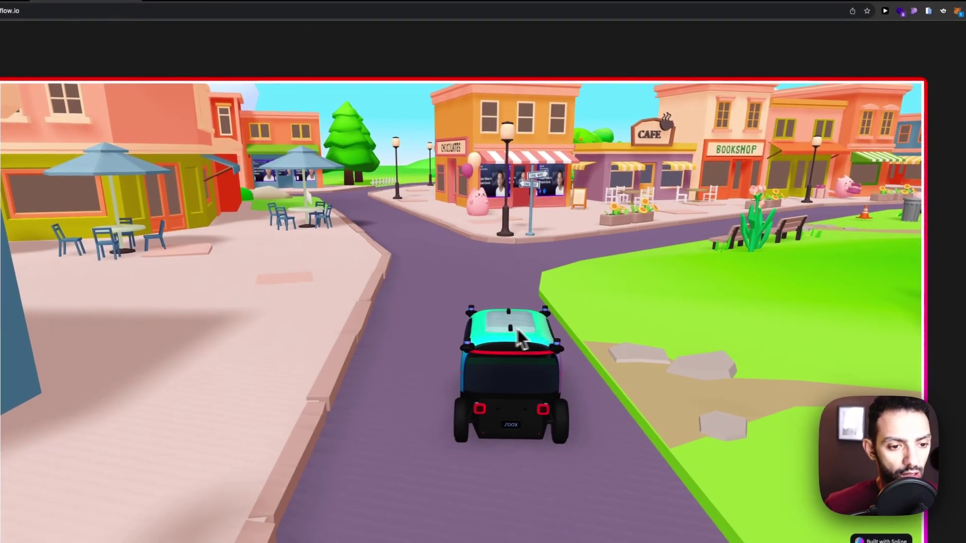
# Step: Drive the car up to the chocolate shop to show the posters in its windows
pyautogui.press('Up')
pyautogui.press('Left')
pyautogui.press('Right')
pyautogui.press('Left')
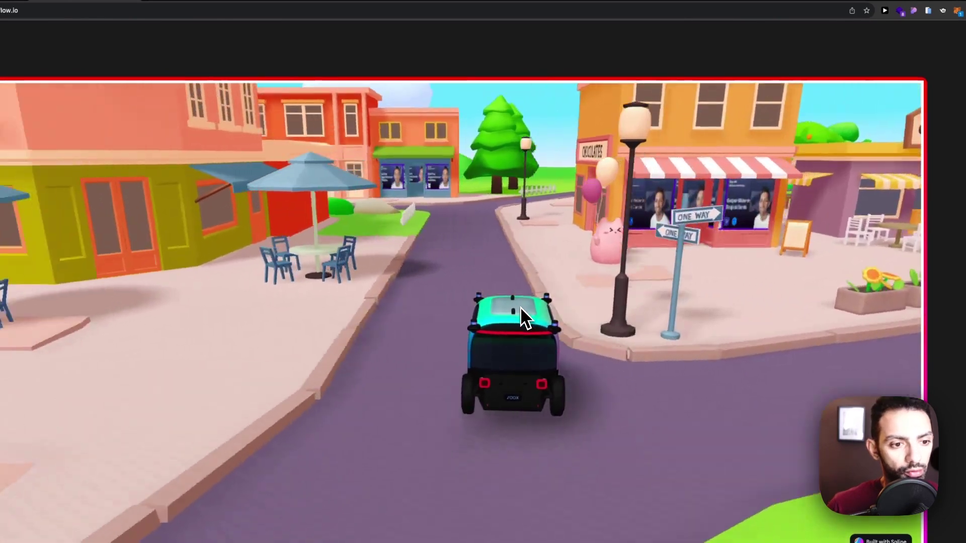
pyautogui.press('Right')
pyautogui.press('Right')
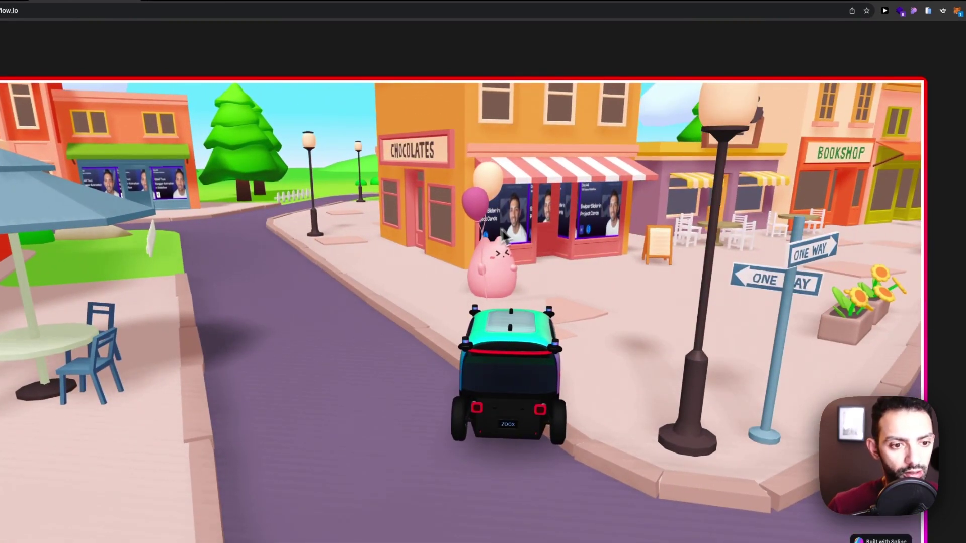
pyautogui.press('Up')
pyautogui.press('Right')
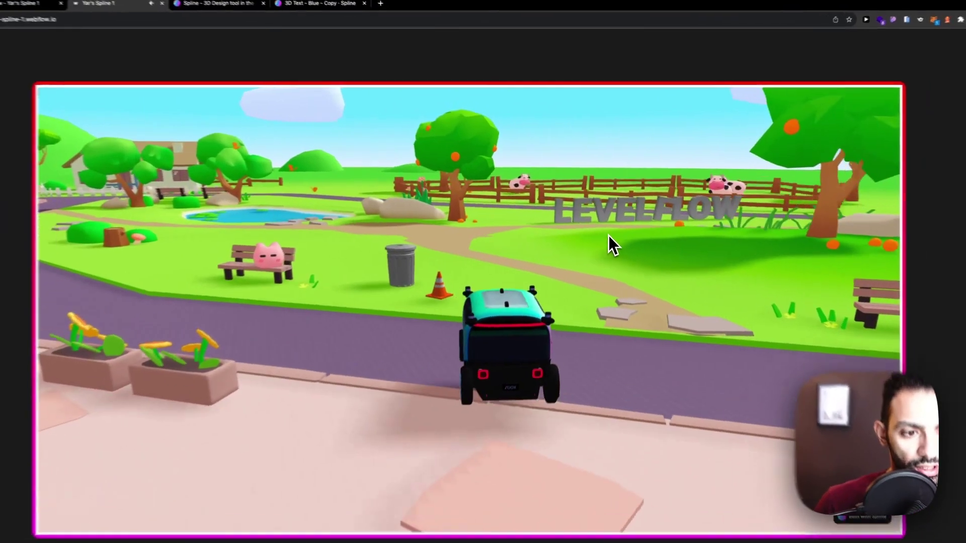
# Step: Drive the car across the park, through the LEVELFLOW letters, and circle back to them
pyautogui.press('Up')
pyautogui.press('Left')
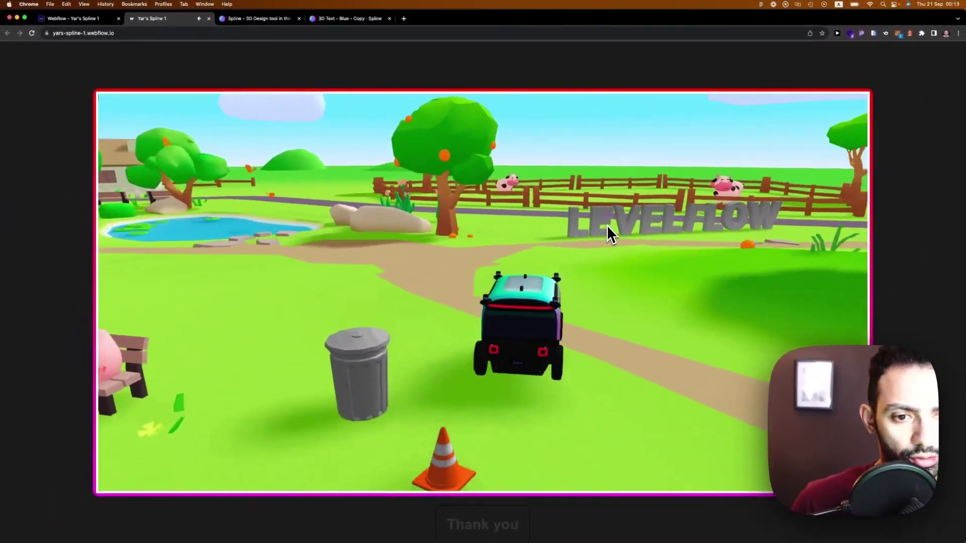
pyautogui.press('Right')
pyautogui.press('Left')
pyautogui.press('Up')
pyautogui.press('Left')
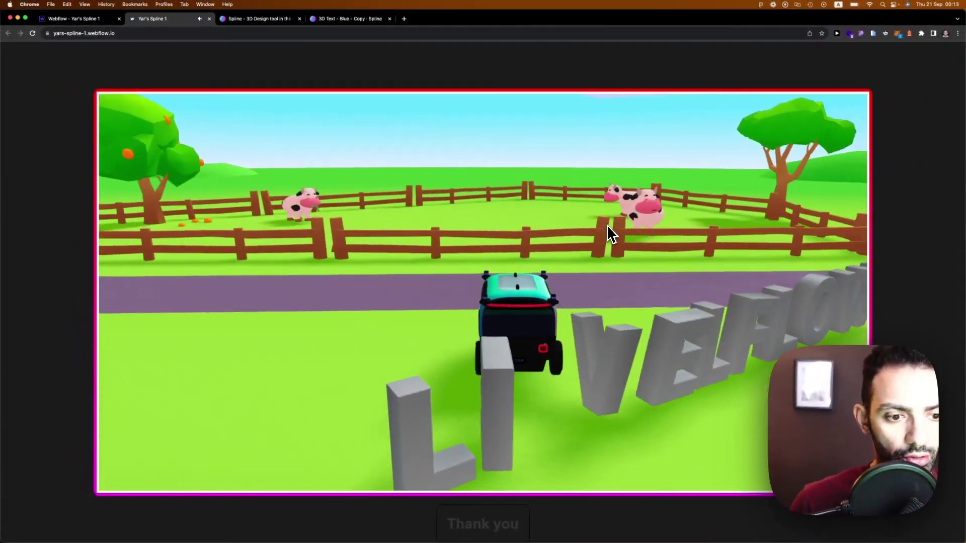
pyautogui.press('Up')
pyautogui.press('Right')
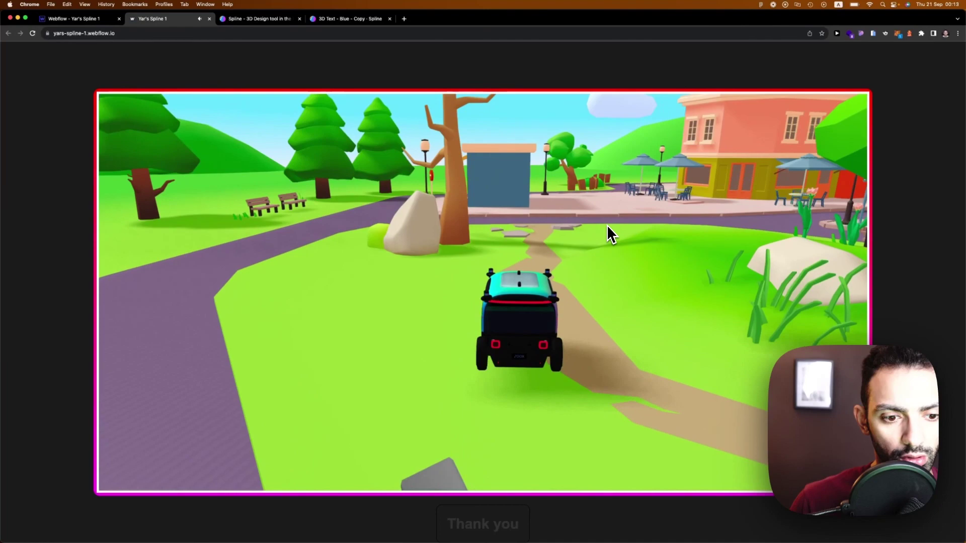
pyautogui.press('Up')
pyautogui.press('Right')
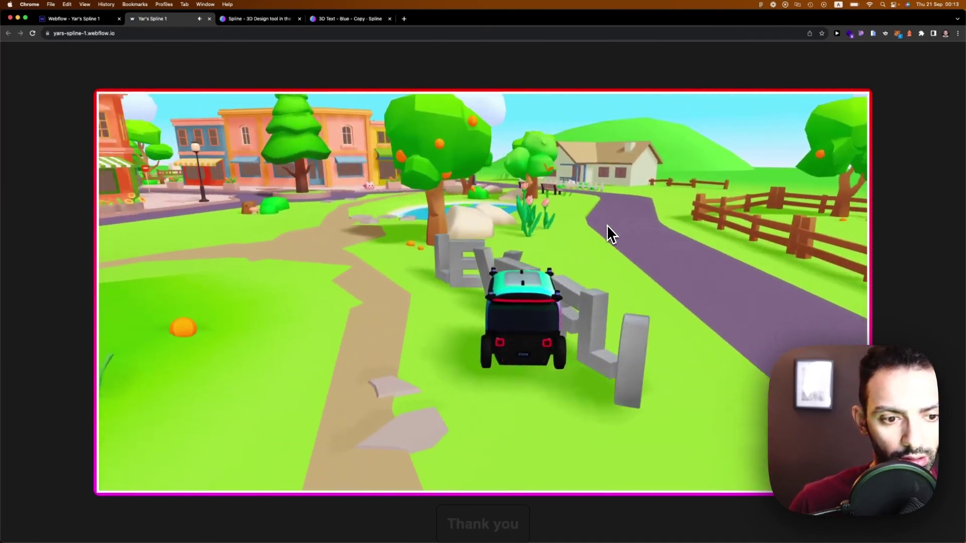
# Step: Drive the car past the pond and the fenced house, then along the shops' pavement
pyautogui.press('Up')
pyautogui.press('Left')
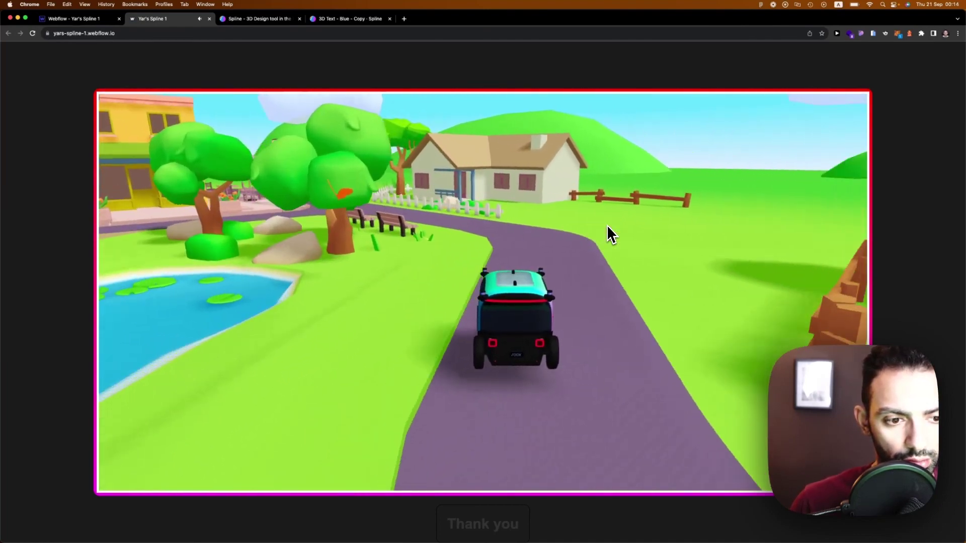
pyautogui.press('Up')
pyautogui.press('Left')
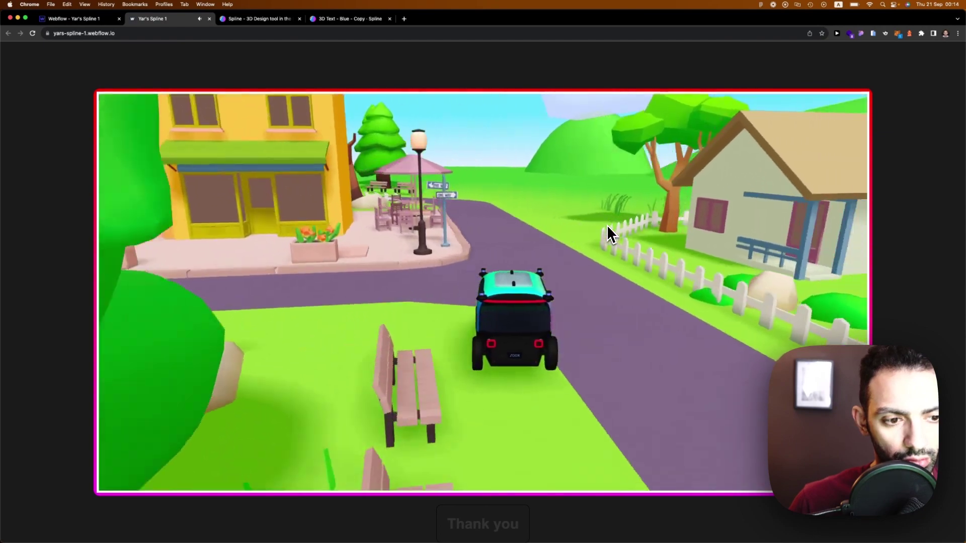
pyautogui.press('Up')
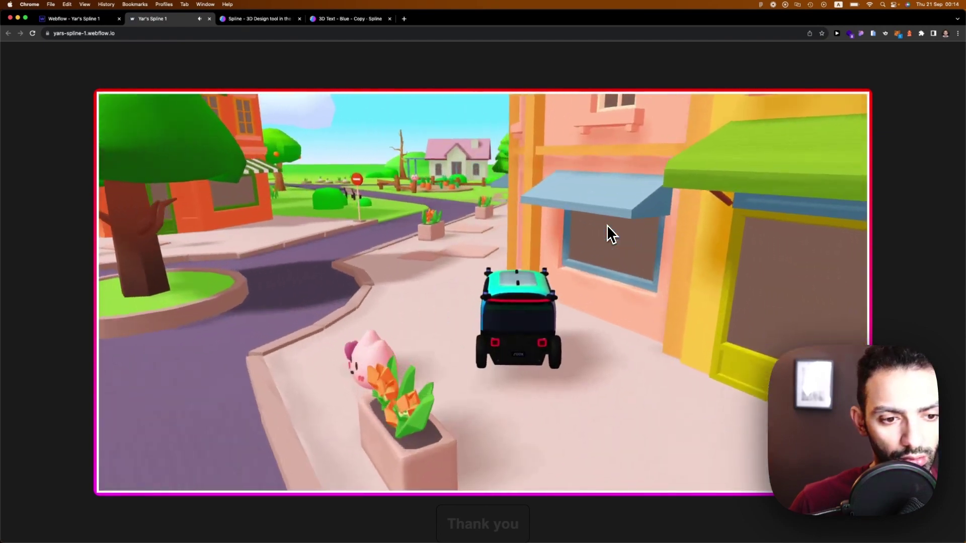
pyautogui.press('Up')
pyautogui.press('Right')
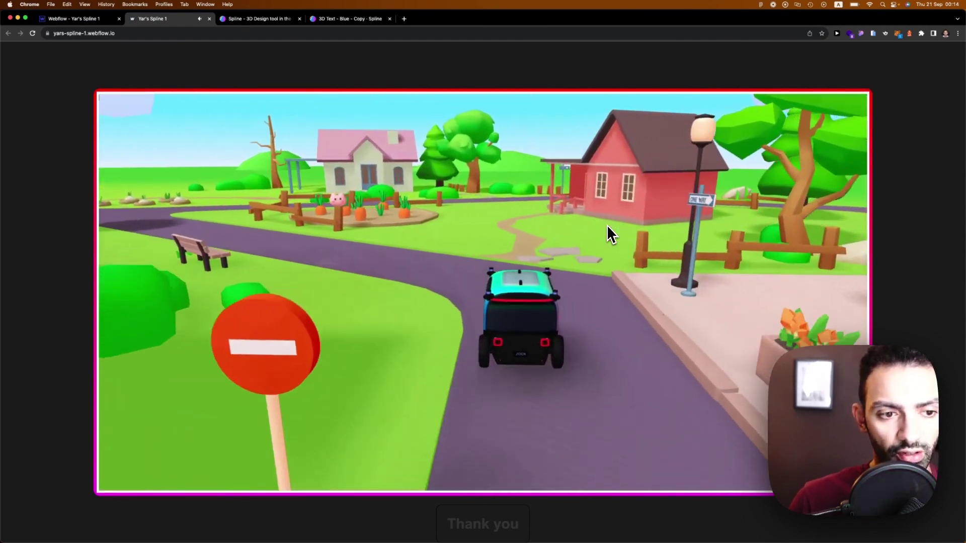
# Step: Drive the car past the red house and around the outer loop road behind the town
pyautogui.press('Up')
pyautogui.press('Left')
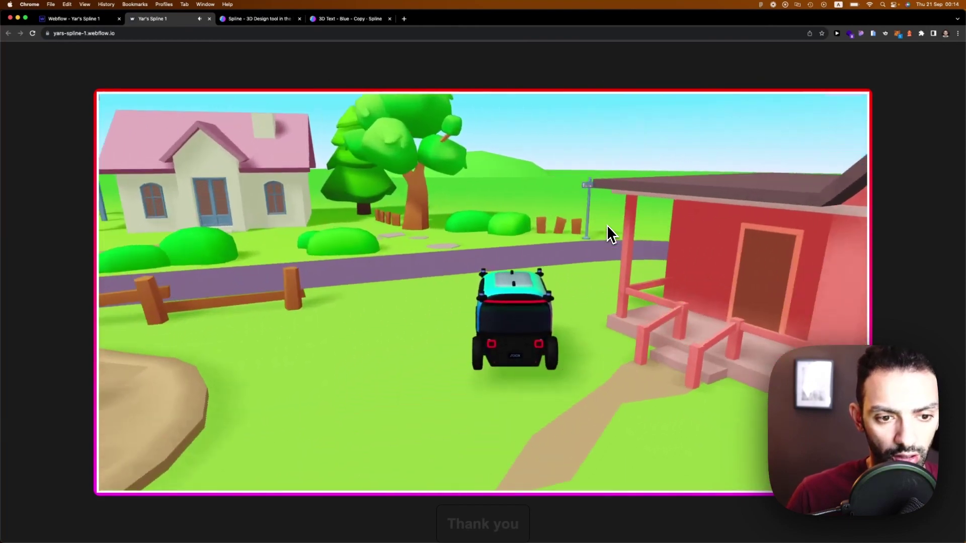
pyautogui.press('Up')
pyautogui.press('Right')
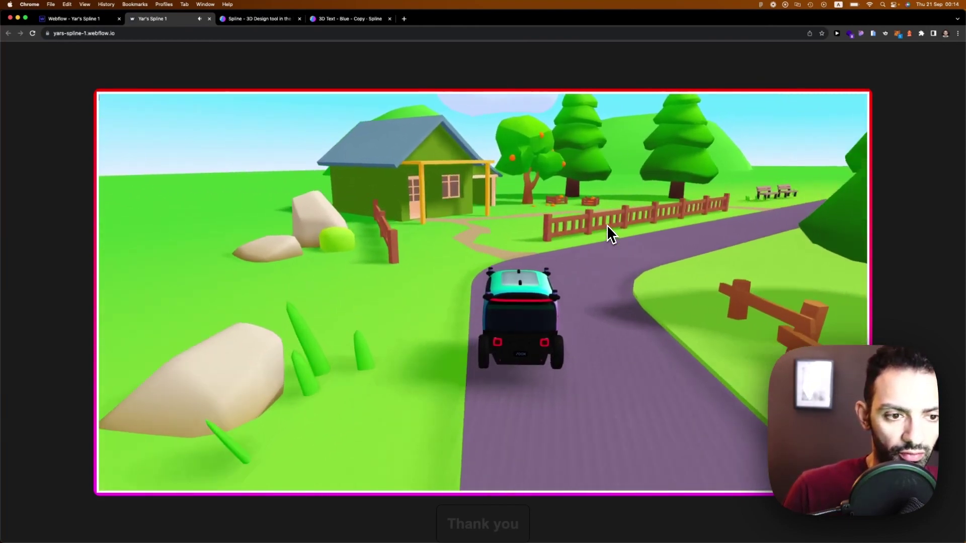
pyautogui.press('Up')
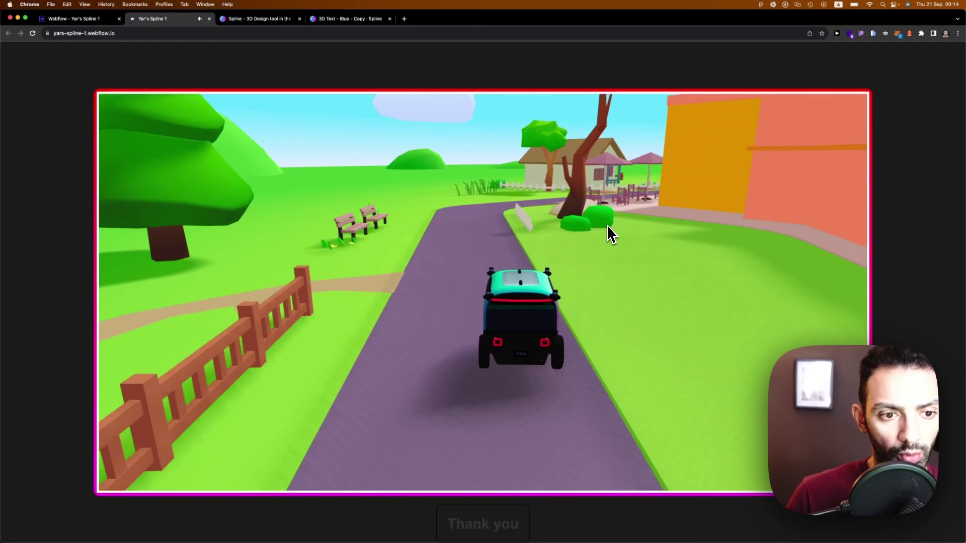
pyautogui.press('Up')
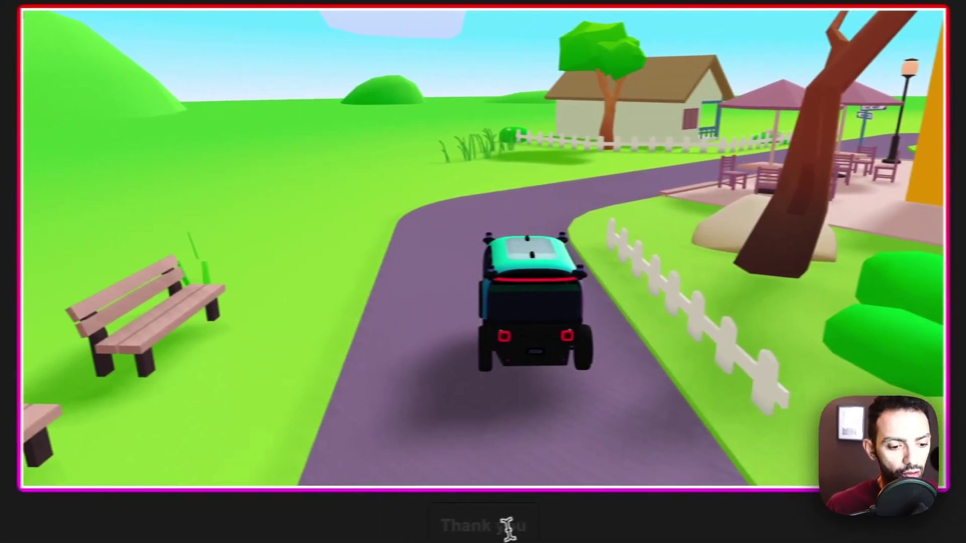
# Step: Switch to the Webflow designer and duplicate the whole section below the original
pyautogui.moveTo(483, 528)
pyautogui.mouseDown()
pyautogui.moveTo(449, 526)
pyautogui.moveTo(485, 526)
pyautogui.mouseUp()
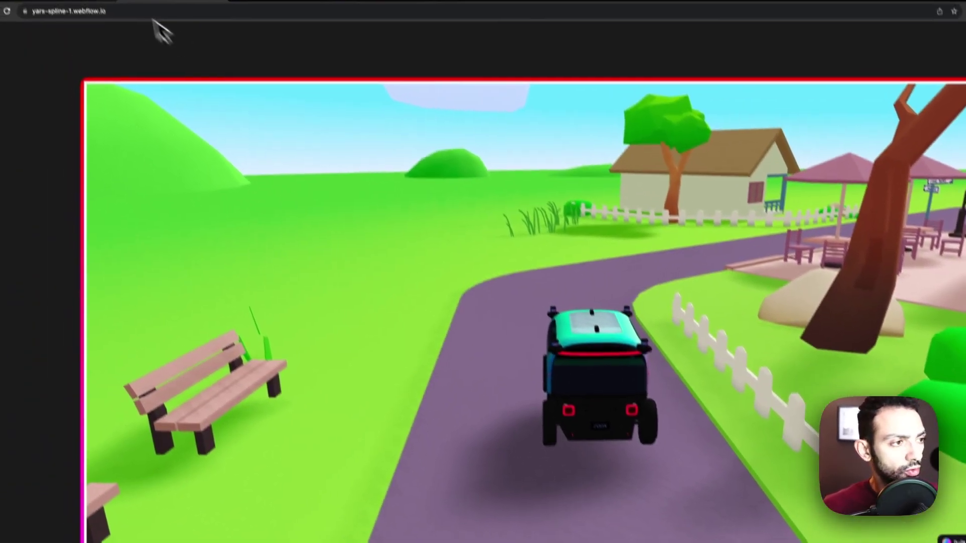
pyautogui.click(107, 22)
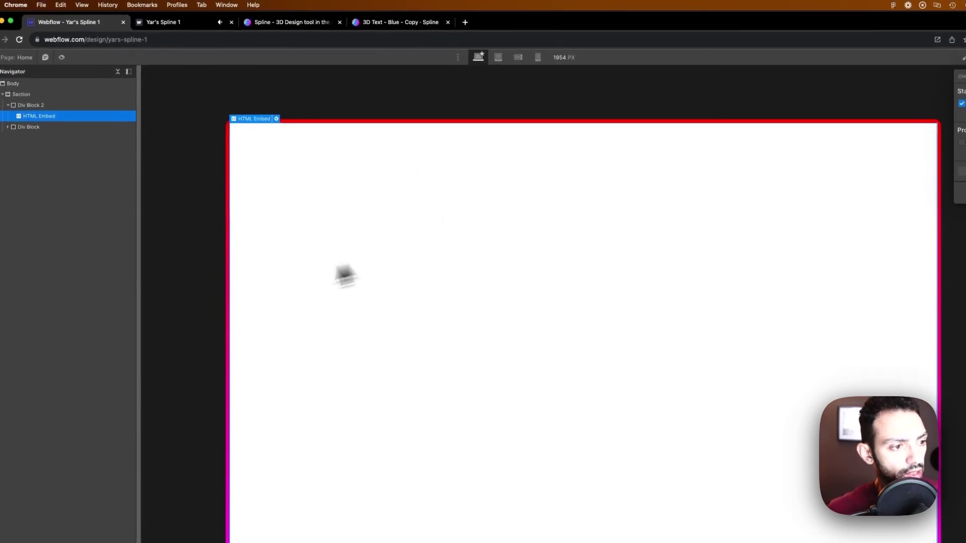
pyautogui.click(24, 93)
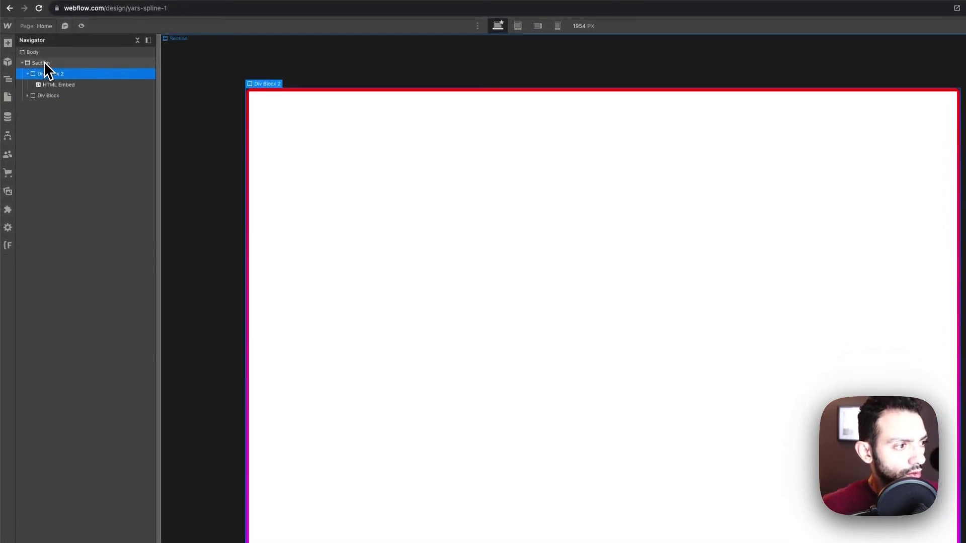
pyautogui.press('super+v')
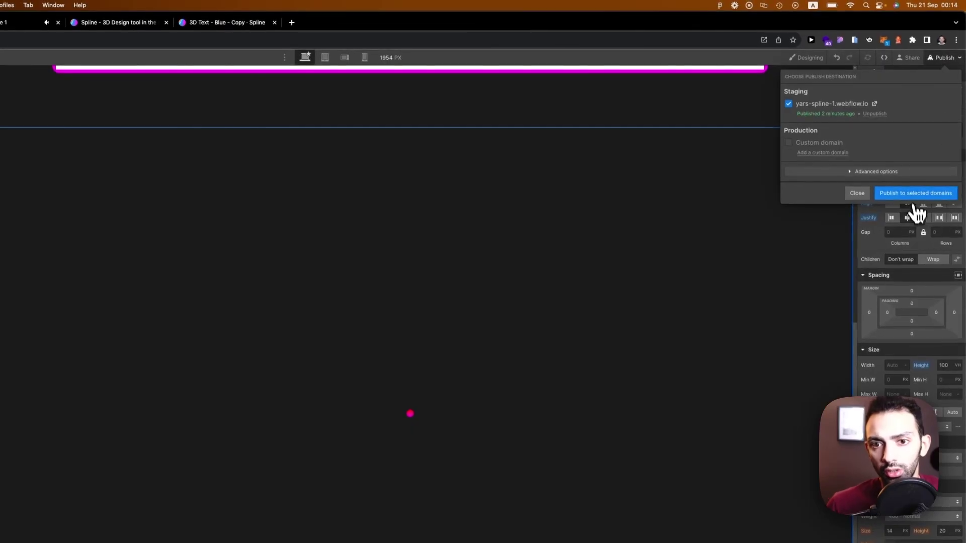
# Step: Publish the site to the staging domain yars-spline-1.webflow.io and reload the live page to check the added section
pyautogui.click(914, 198)
pyautogui.click(145, 26)
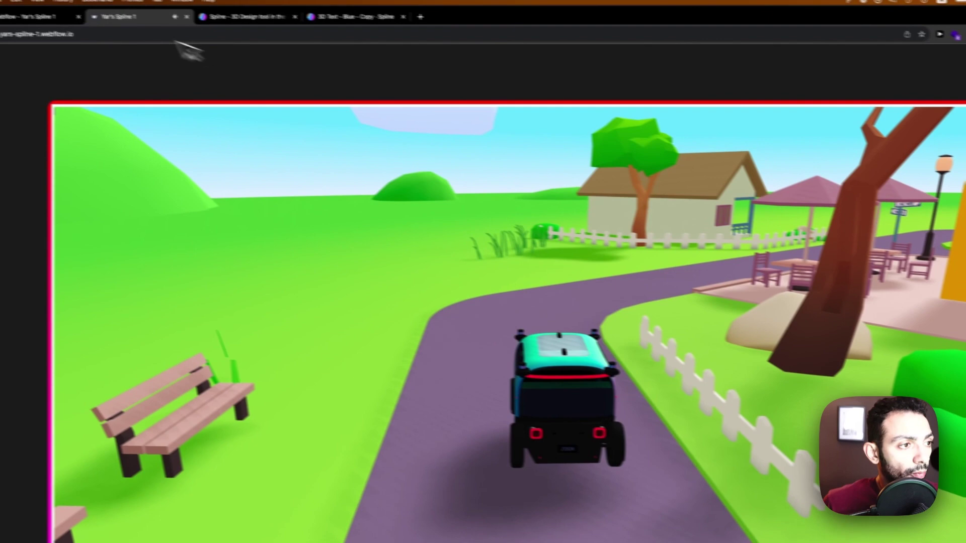
pyautogui.click(85, 22)
pyautogui.click(69, 24)
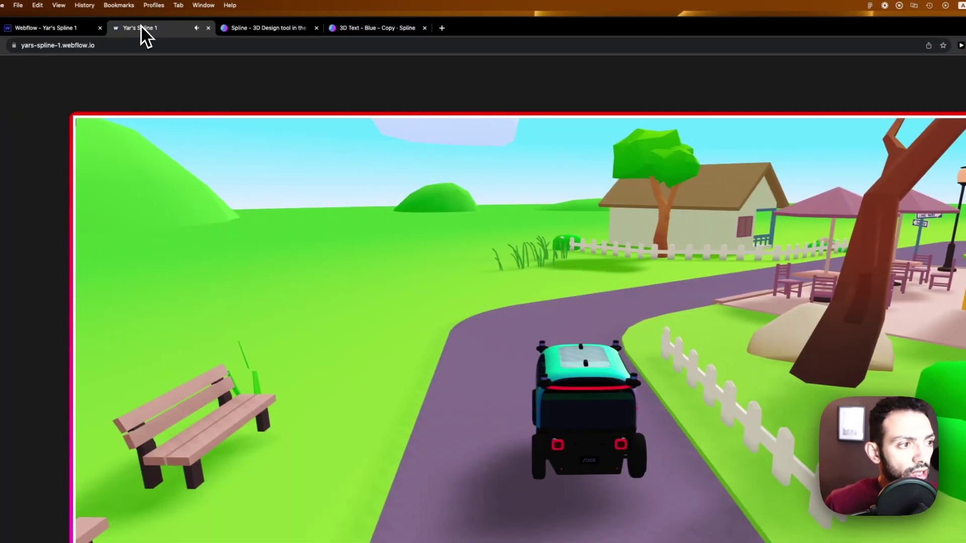
pyautogui.press('super+r')
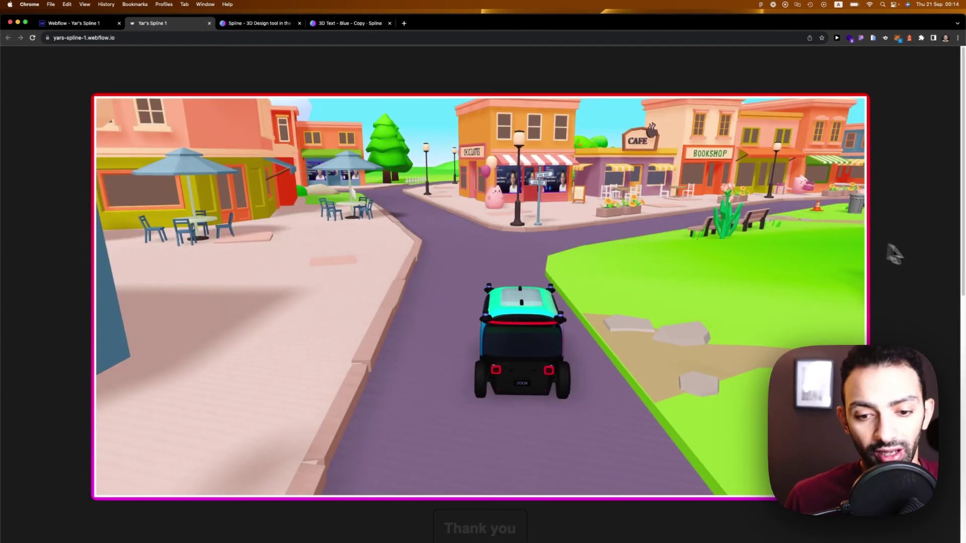
pyautogui.scroll(-10, 895, 254)
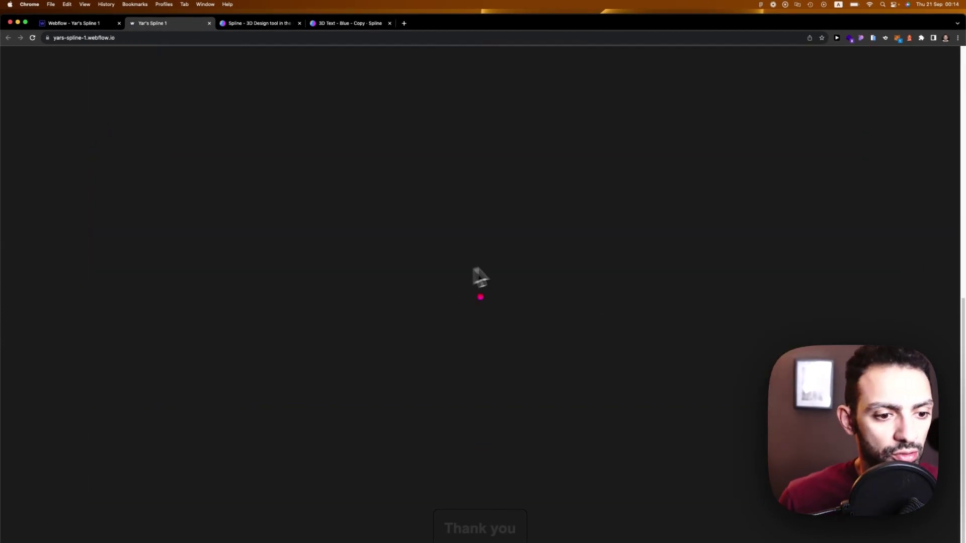
pyautogui.scroll(5, 473, 269)
# Step: Switch from the live page to the Spline home page at spline.design
pyautogui.click(103, 23)
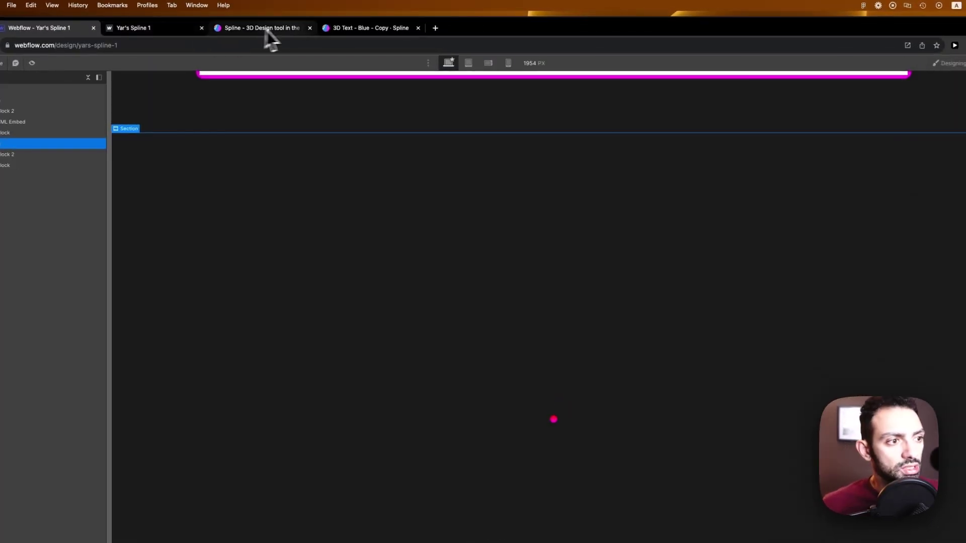
pyautogui.click(262, 23)
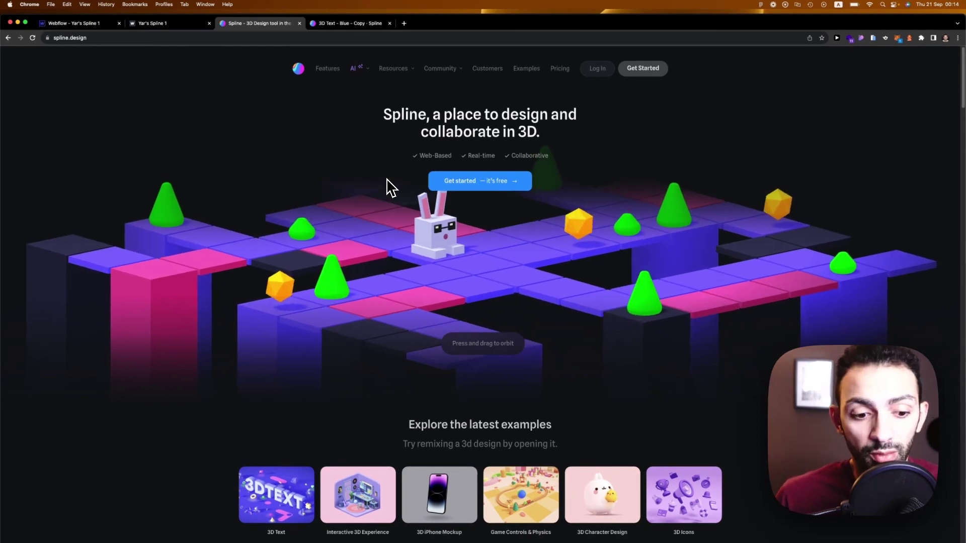
# Step: Look over the example designs on the Spline site and leave the open 3D Text file for the Spline dashboard
pyautogui.scroll(-5, 433, 352)
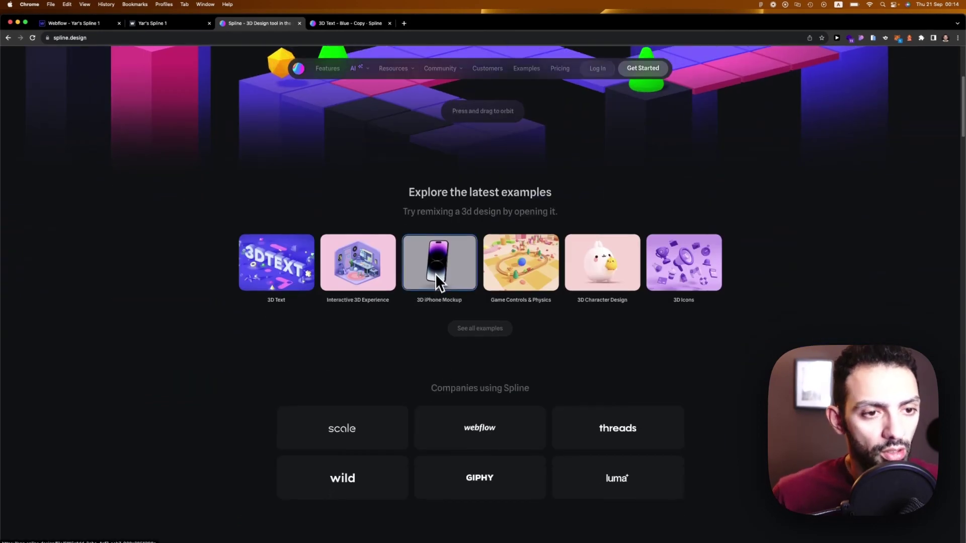
pyautogui.scroll(5, 436, 273)
pyautogui.click(338, 23)
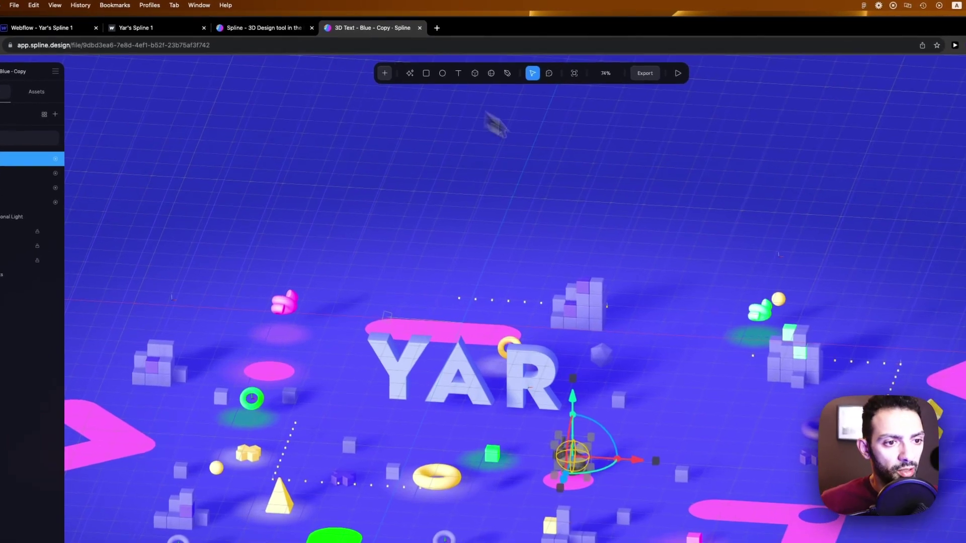
pyautogui.click(491, 122)
pyautogui.click(19, 71)
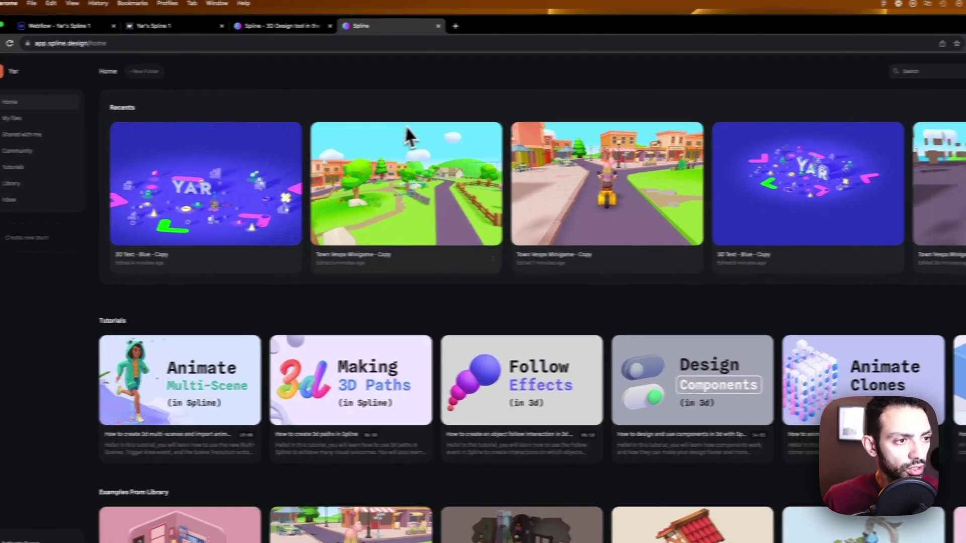
# Step: Open the Town Vespa Minigame scene from the Environment category of the Spline library
pyautogui.click(304, 24)
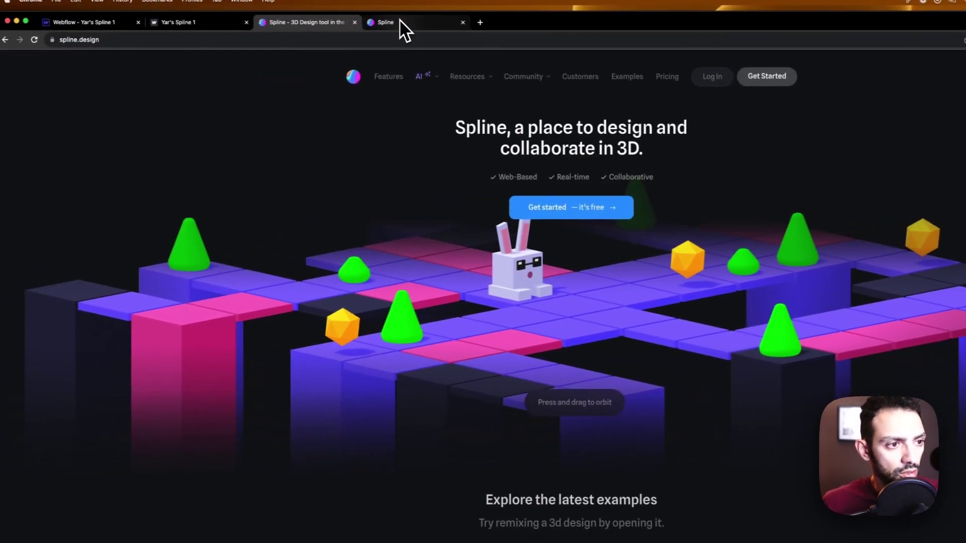
pyautogui.click(288, 29)
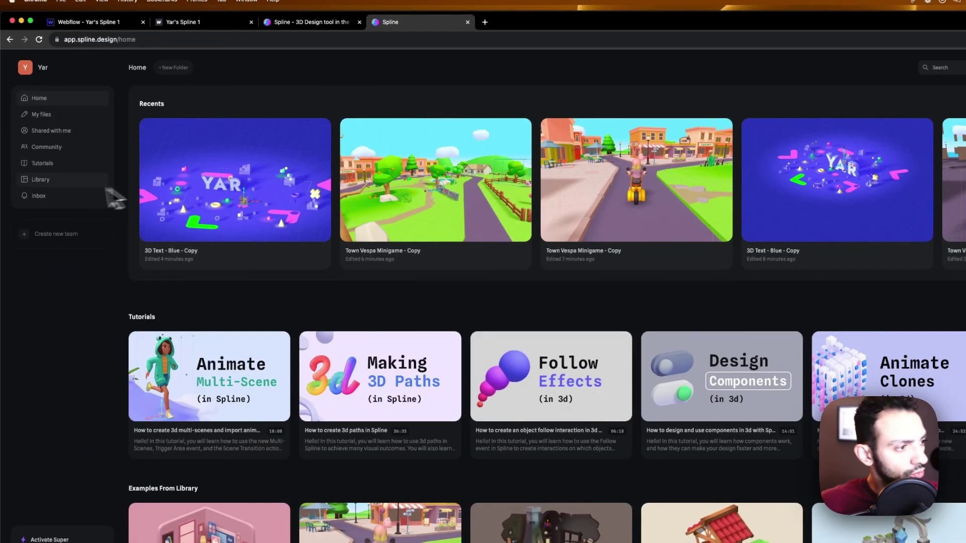
pyautogui.click(65, 181)
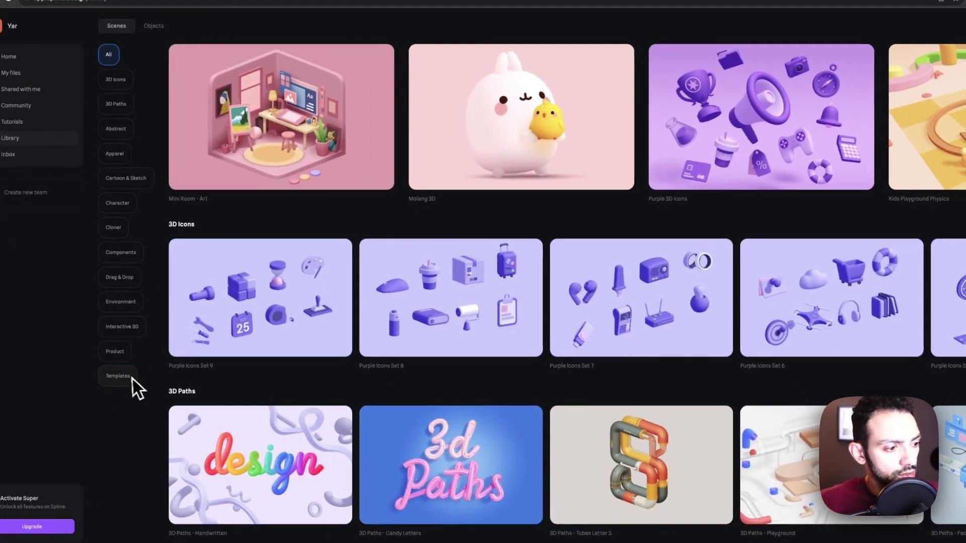
pyautogui.click(127, 306)
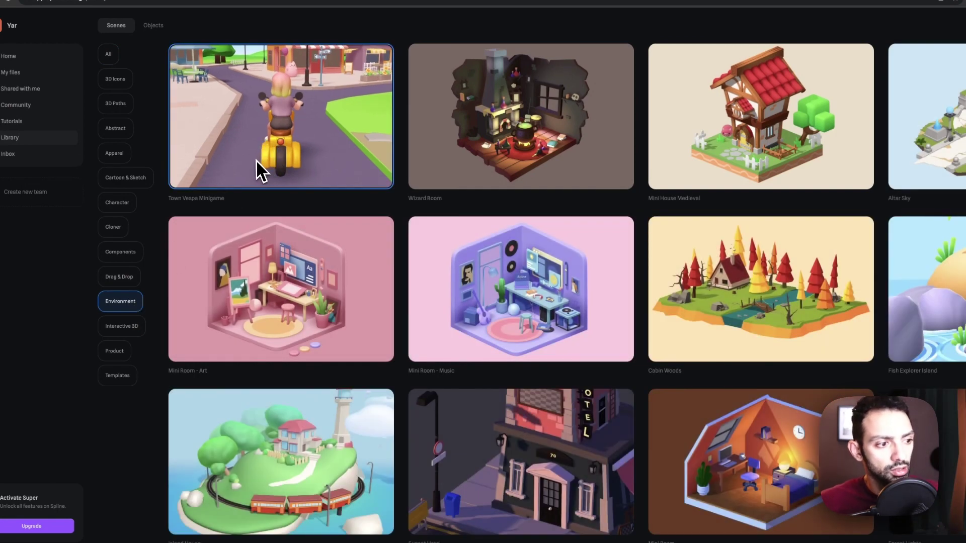
pyautogui.click(256, 161)
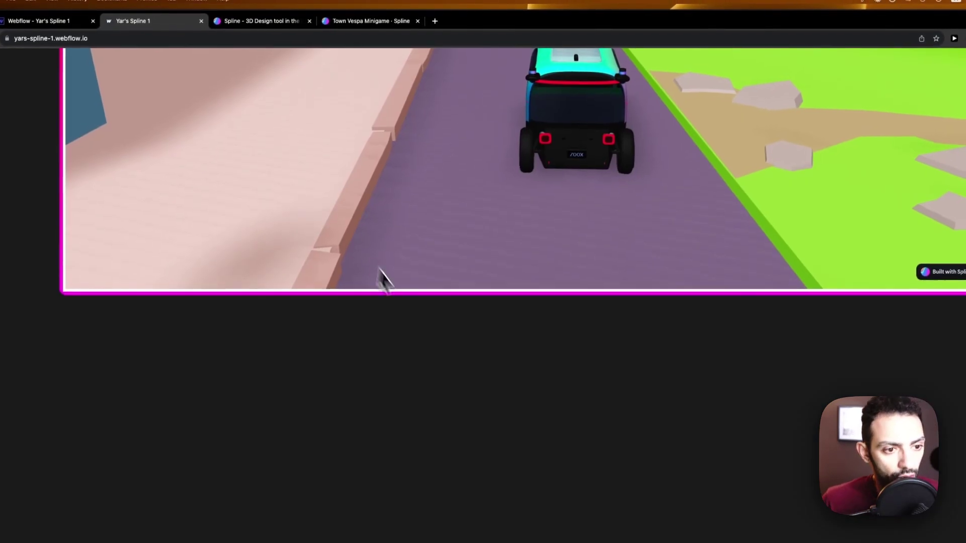
# Step: Check the car scene on the published page and return to the Town Vespa Minigame copy in Spline
pyautogui.scroll(5, 384, 276)
pyautogui.click(343, 27)
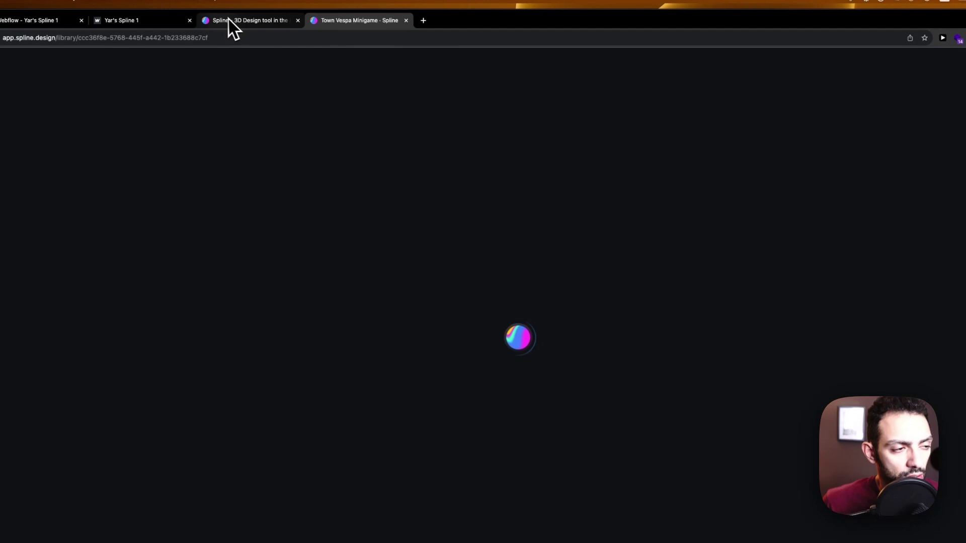
pyautogui.click(153, 22)
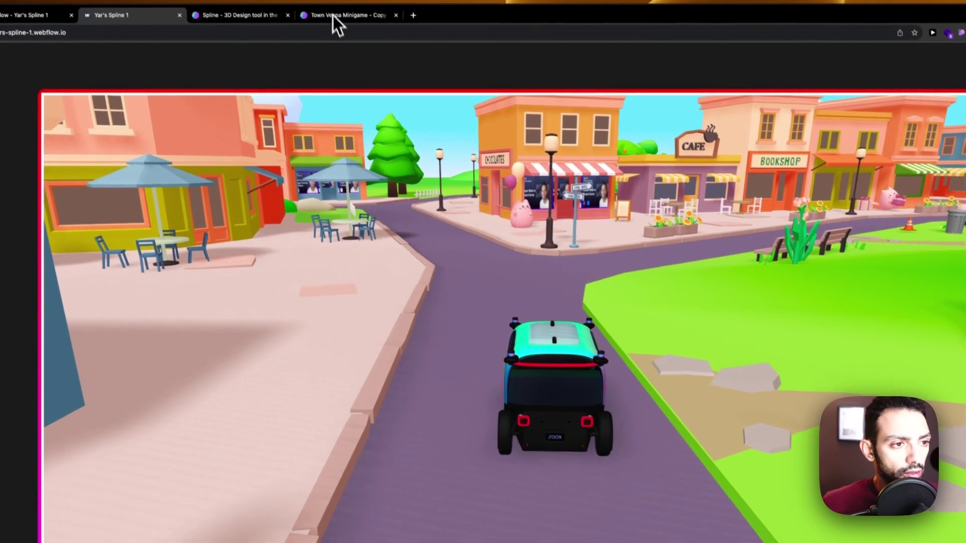
pyautogui.click(352, 17)
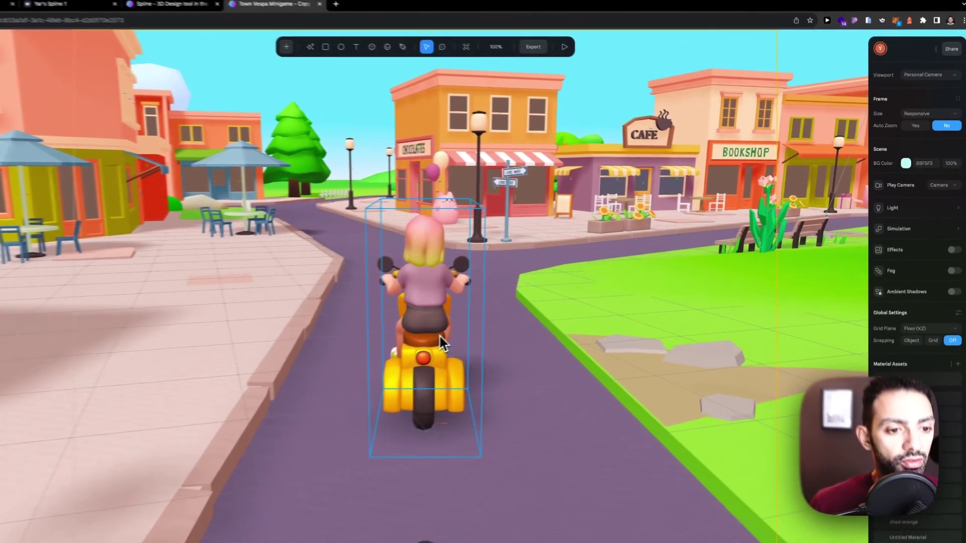
# Step: Select the Vespa with its rider and inspect its Game Controls event settings and the other available event types
pyautogui.click(503, 317)
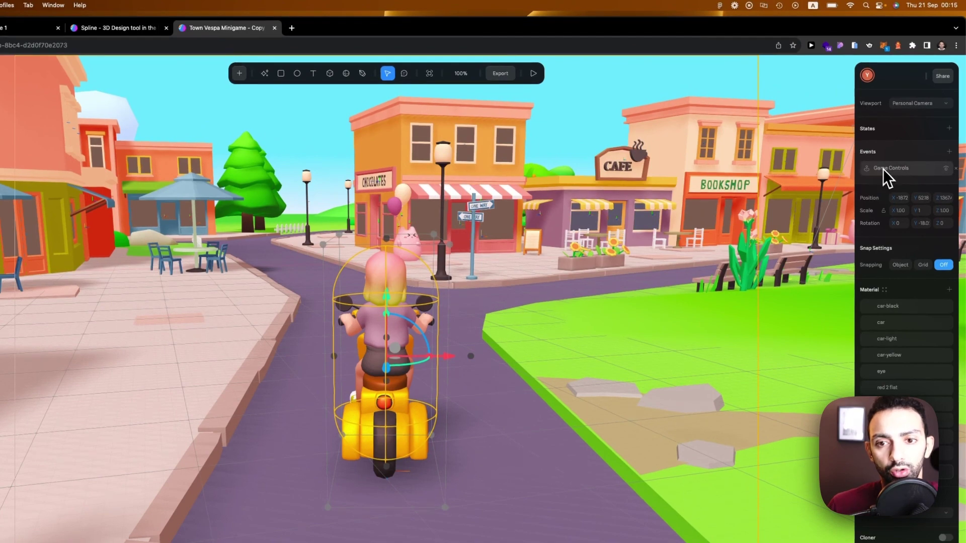
pyautogui.click(882, 170)
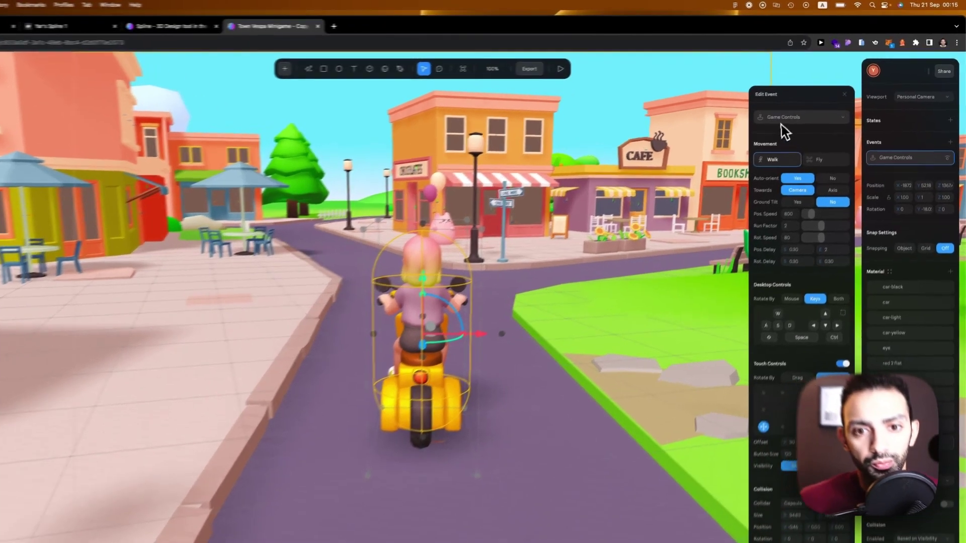
pyautogui.click(805, 104)
pyautogui.scroll(3, 784, 165)
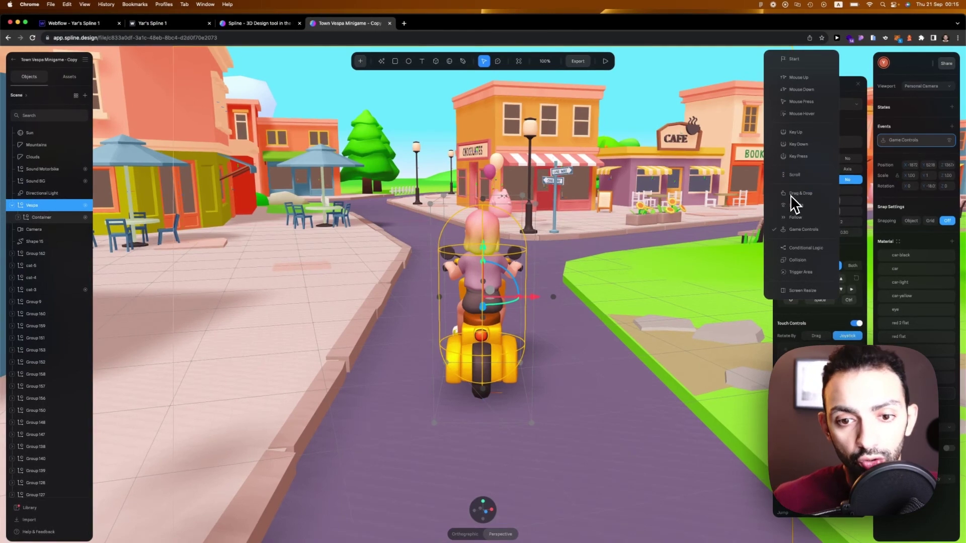
pyautogui.press('Escape')
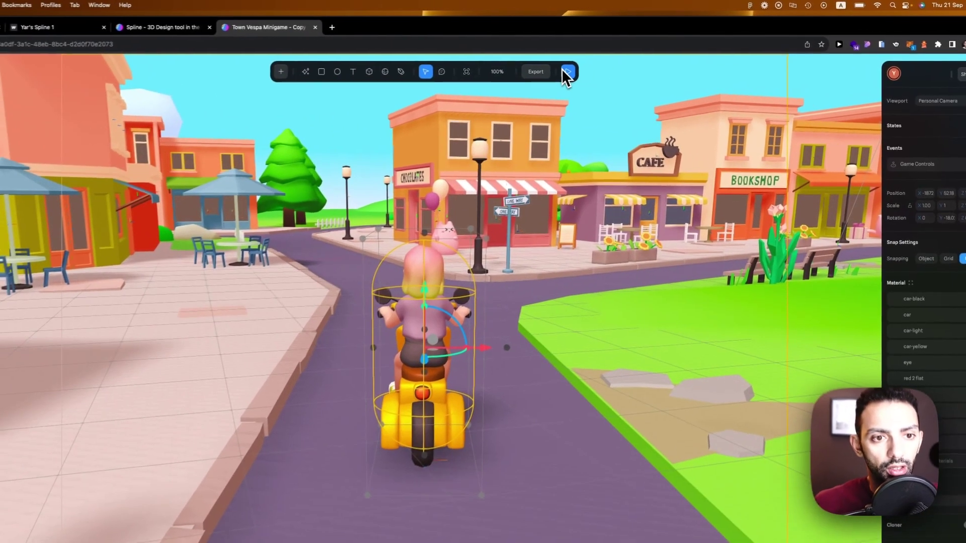
# Step: Play the scene, ride the Vespa past the bookshop and across the park toward the cow fence, and exit the preview
pyautogui.click(604, 61)
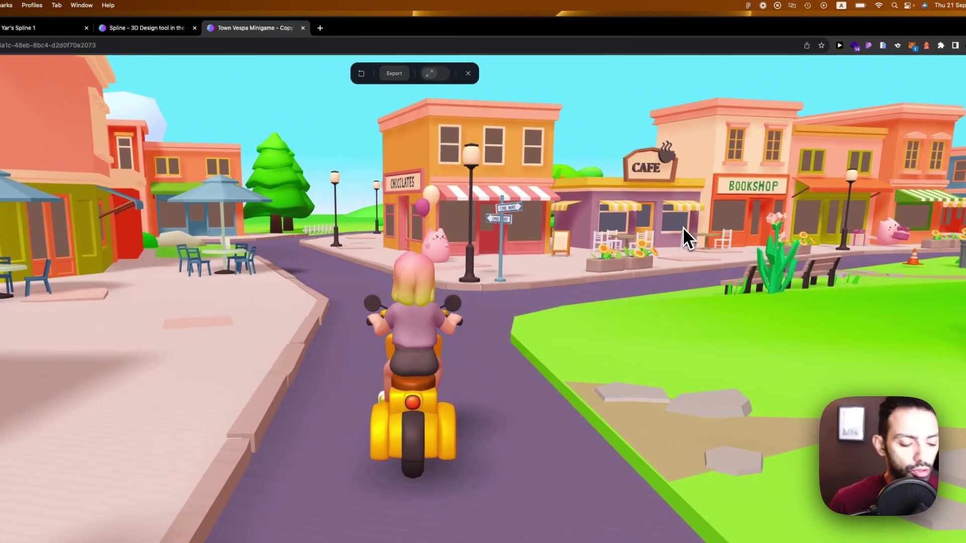
pyautogui.press('Up')
pyautogui.press('Right')
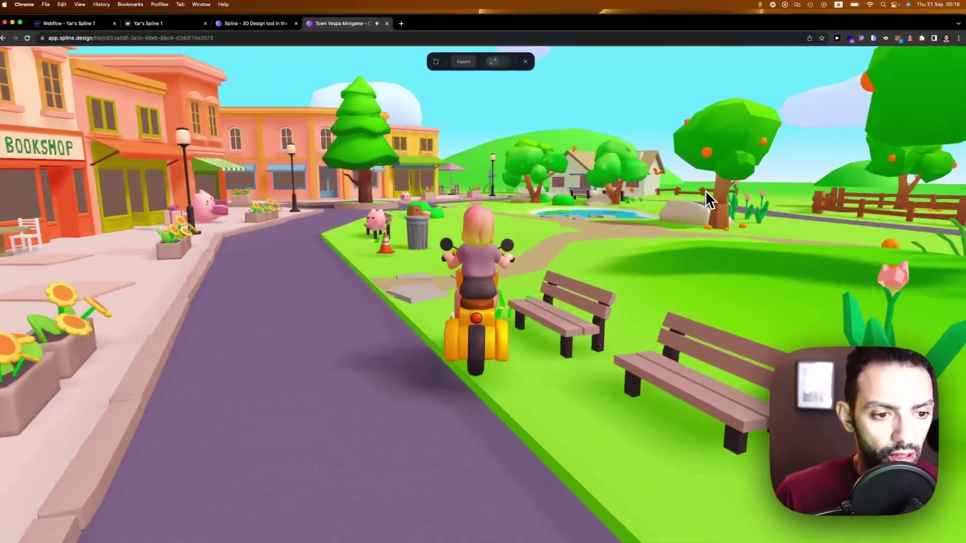
pyautogui.press('Up')
pyautogui.press('Right')
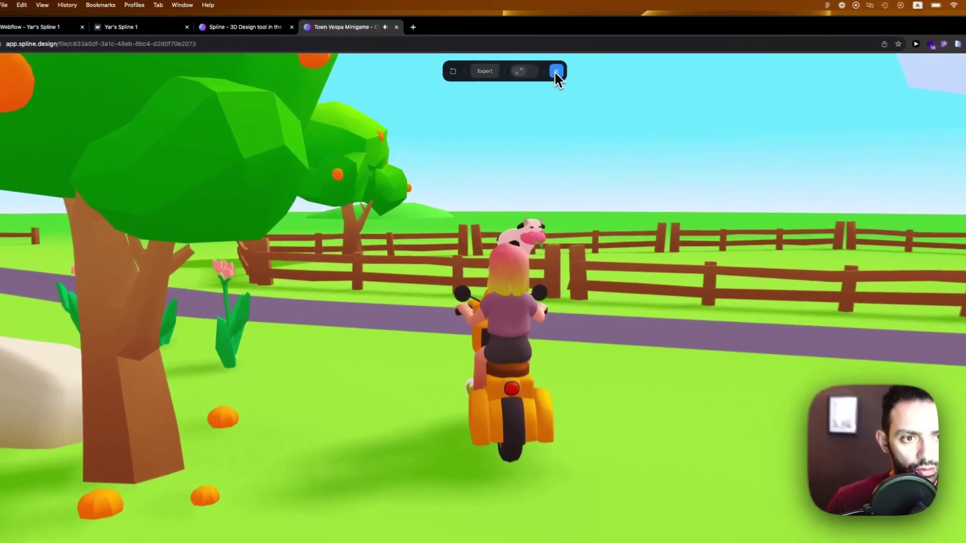
pyautogui.click(528, 61)
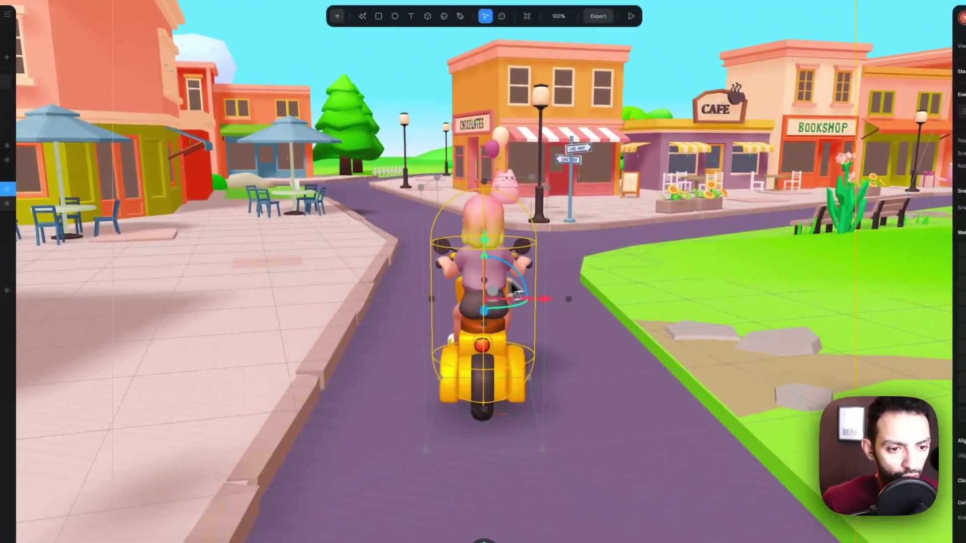
# Step: Open the export options for the Vespa scene and copy the Viewer embed code
pyautogui.moveTo(550, 273)
pyautogui.keyDown('alt'); pyautogui.mouseDown()
pyautogui.moveTo(561, 264)
pyautogui.moveTo(530, 280)
pyautogui.moveTo(543, 280)
pyautogui.mouseUp(); pyautogui.keyUp('alt')
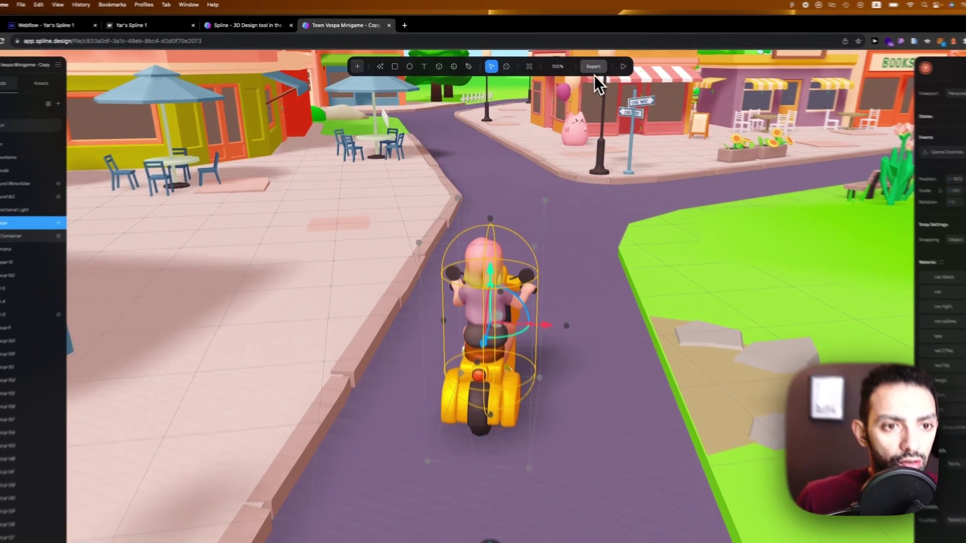
pyautogui.click(578, 60)
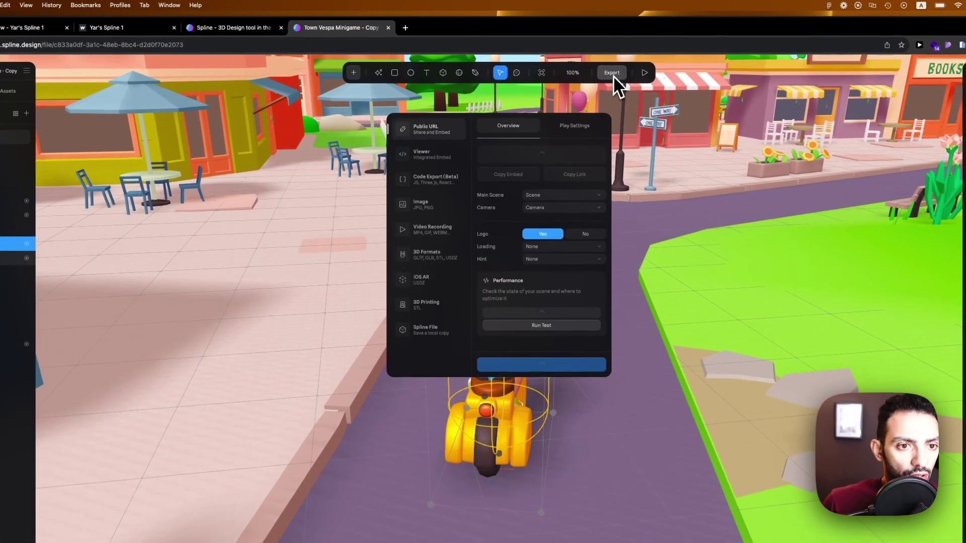
pyautogui.click(445, 161)
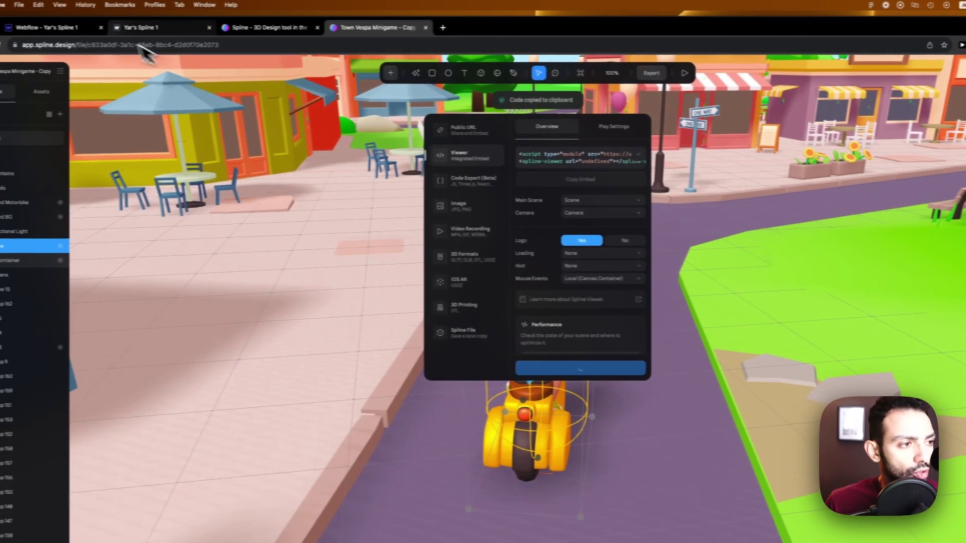
# Step: Switch to the Webflow designer and paste the copied viewer code below the existing line in the first section's HTML embed
pyautogui.click(107, 30)
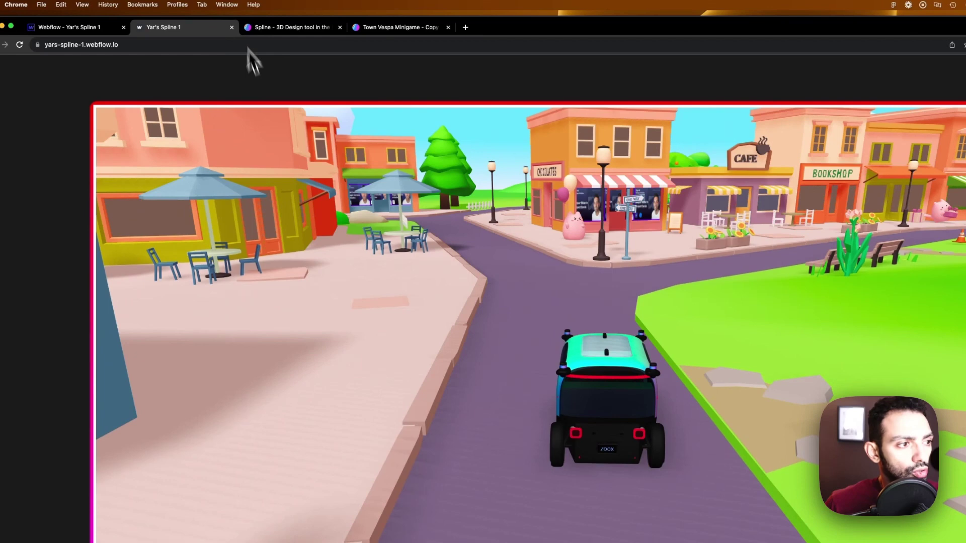
pyautogui.click(105, 33)
pyautogui.scroll(10, 425, 305)
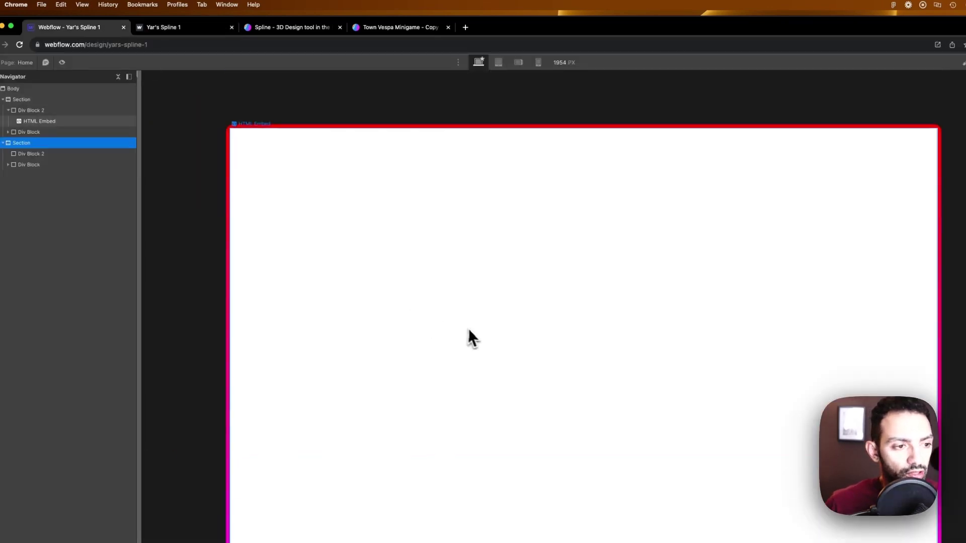
pyautogui.click(468, 328)
pyautogui.doubleClick(274, 132)
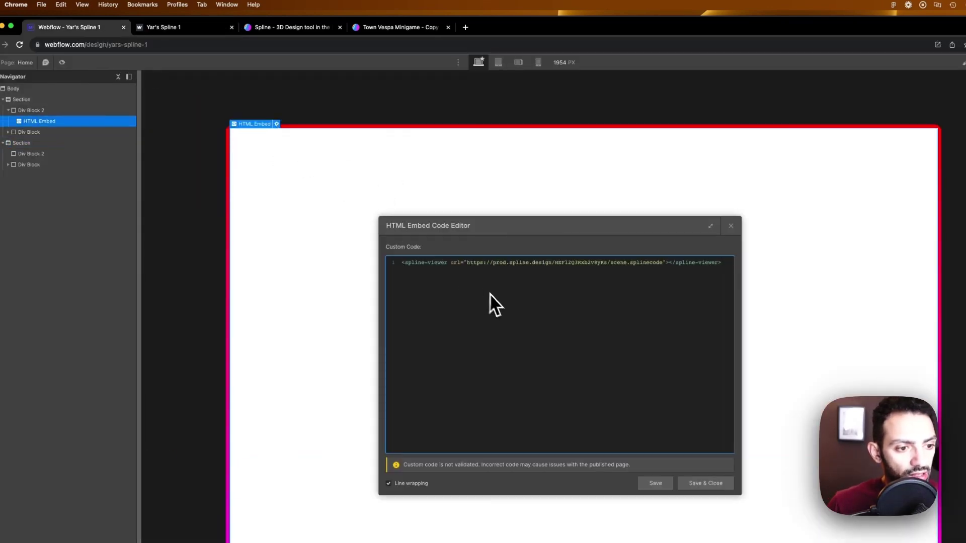
pyautogui.press('Return')
pyautogui.press('Return')
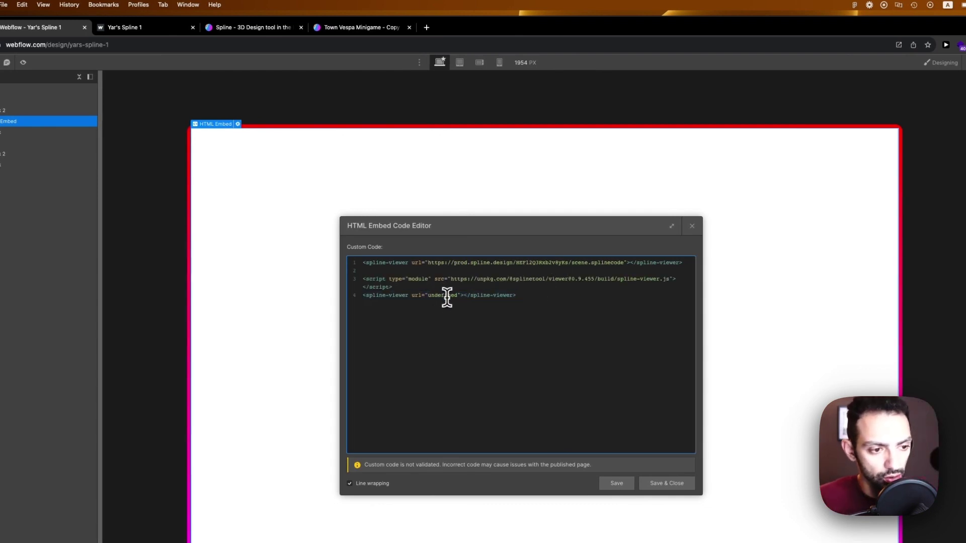
# Step: Replace the pasted code in the HTML embed with the Viewer embed code copied again from Spline's export options
pyautogui.moveTo(563, 304); pyautogui.dragTo(406, 278)
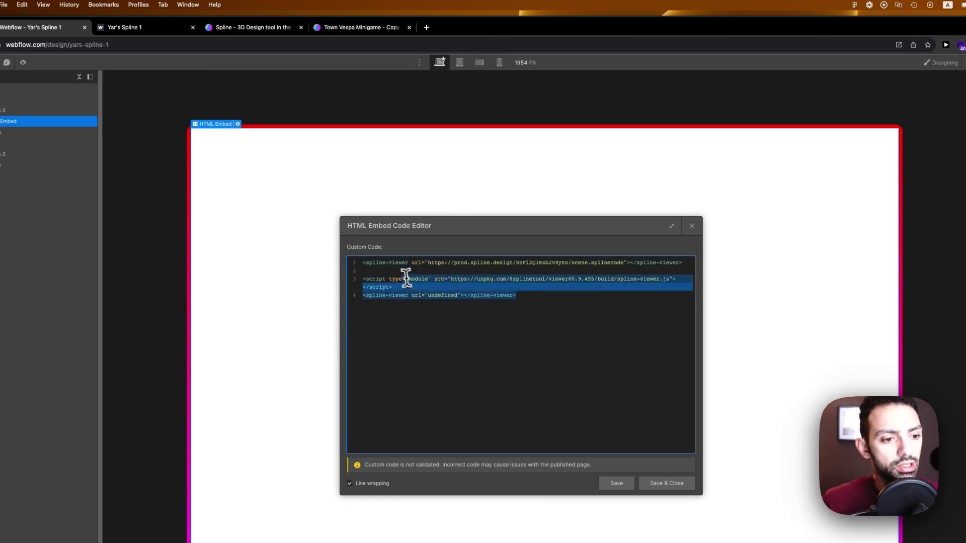
pyautogui.press('BackSpace')
pyautogui.click(282, 29)
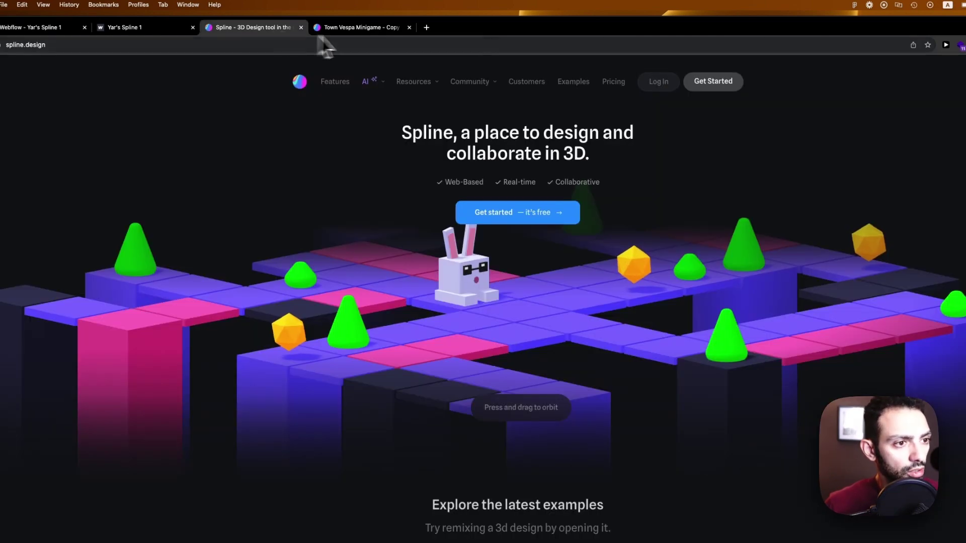
pyautogui.click(370, 33)
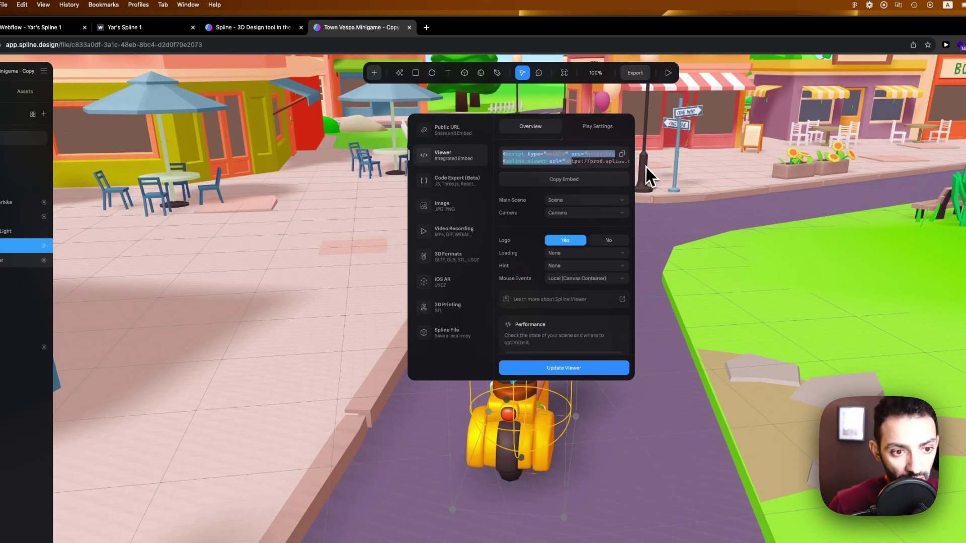
pyautogui.click(68, 30)
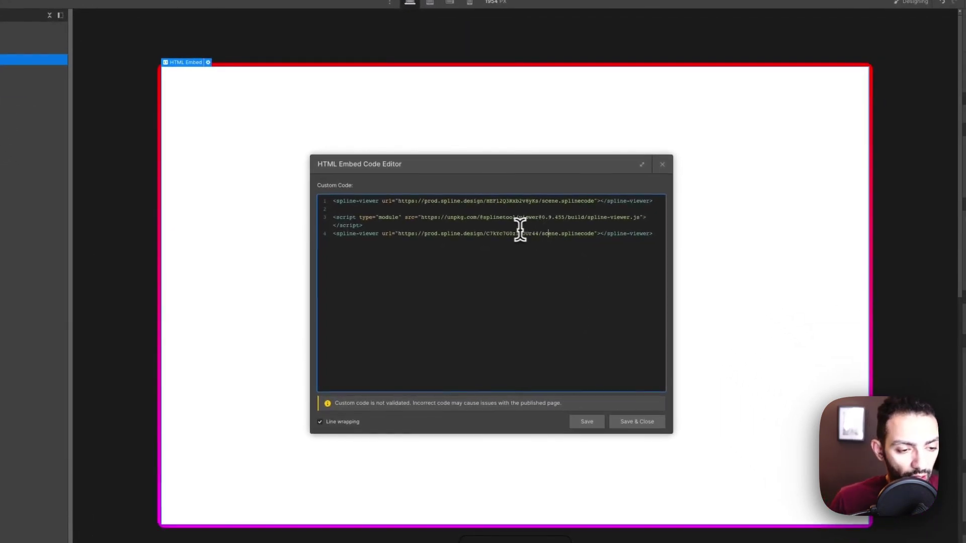
# Step: Remove the pasted script and viewer lines from the HTML embed and discard the unsaved embed changes
pyautogui.tripleClick(490, 218)
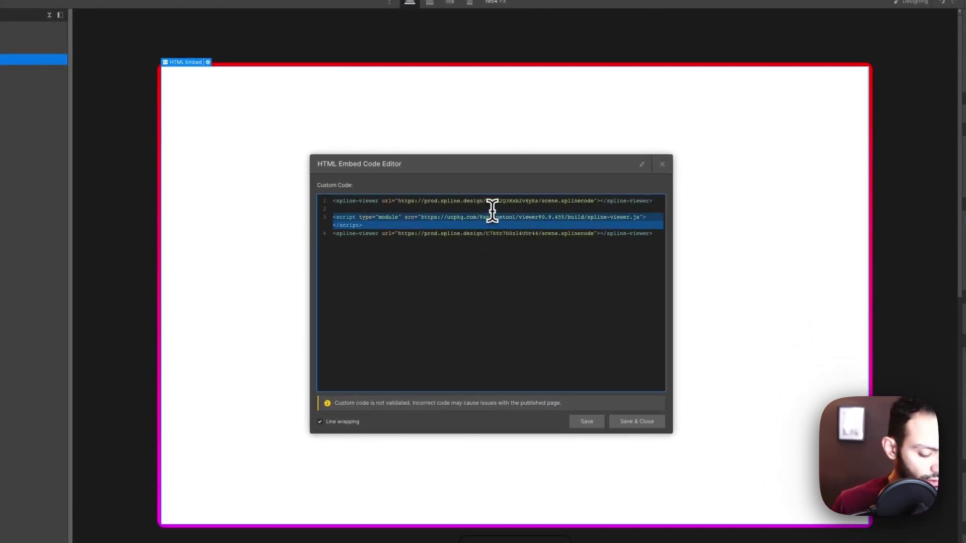
pyautogui.press('BackSpace')
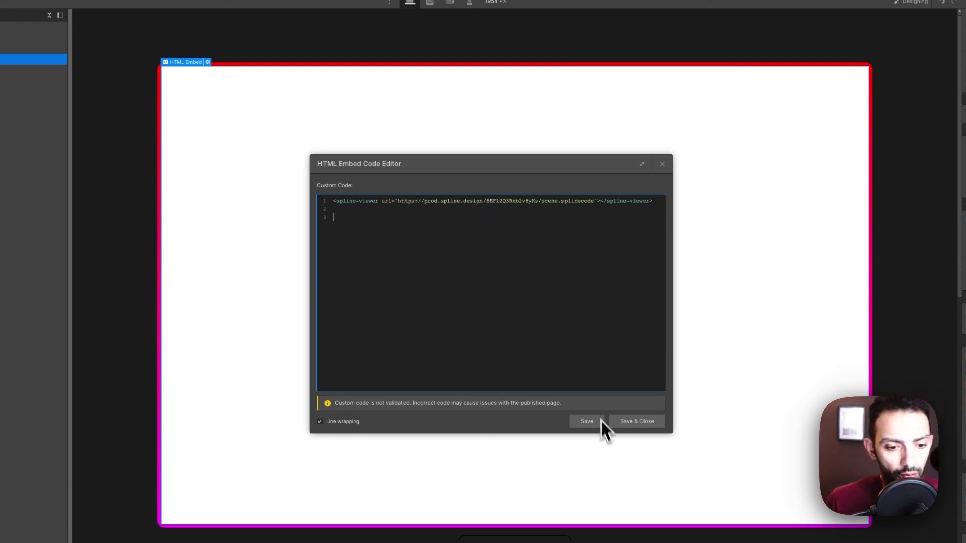
pyautogui.click(662, 164)
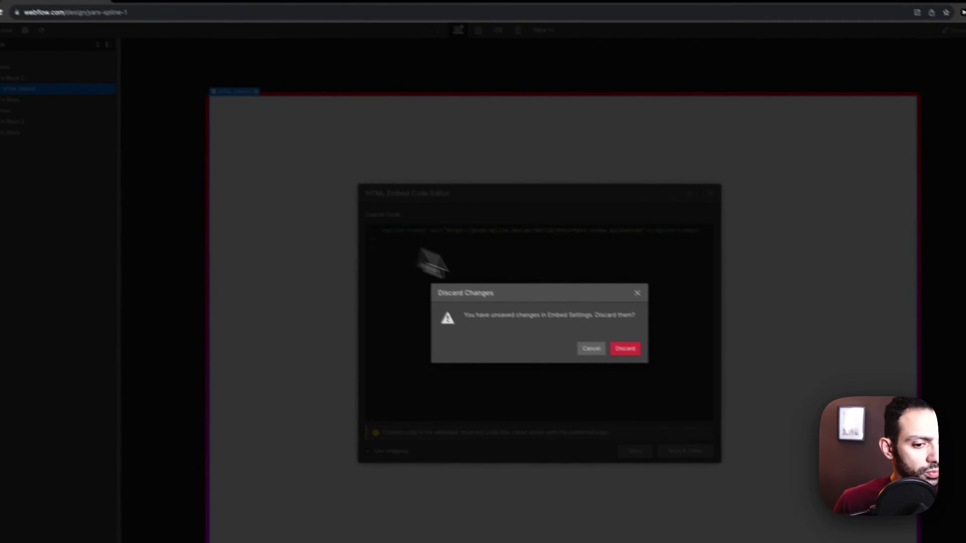
pyautogui.click(579, 329)
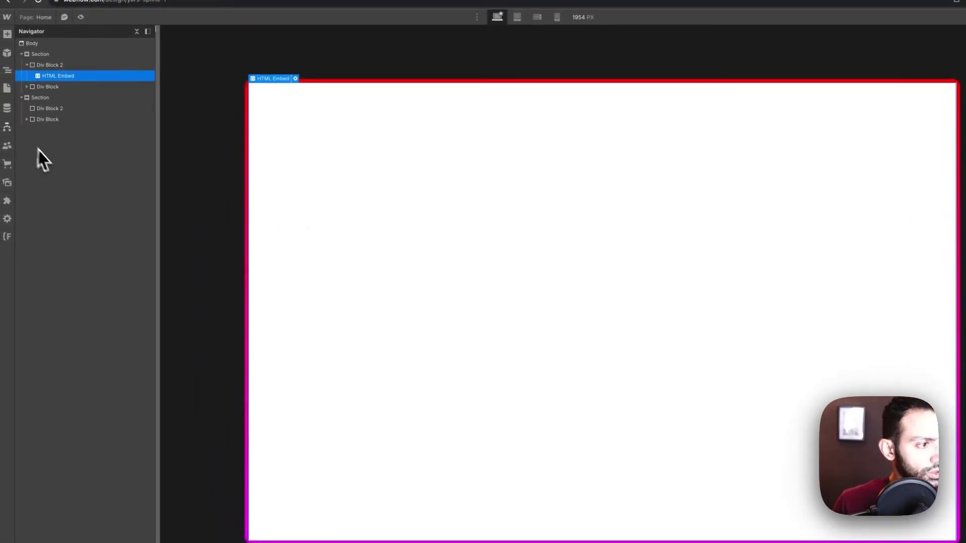
# Step: Open the Home page's settings, review the Spline viewer script in its before-body custom code, and save the settings
pyautogui.click(8, 88)
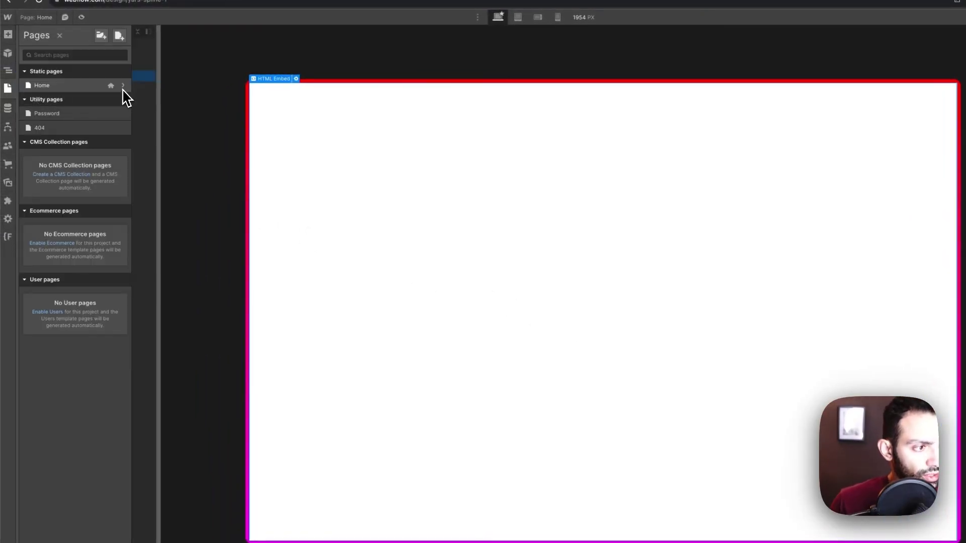
pyautogui.click(123, 85)
pyautogui.scroll(-15, 313, 301)
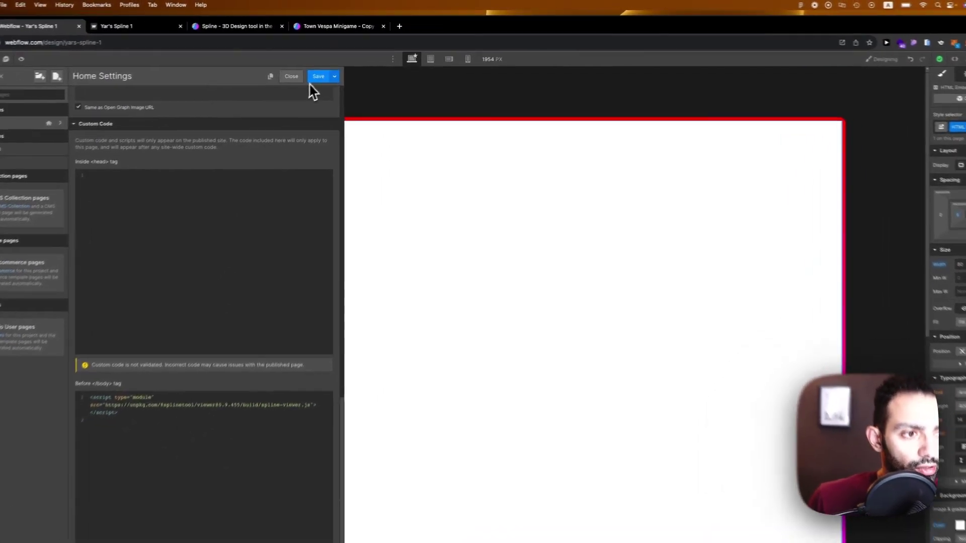
pyautogui.click(332, 68)
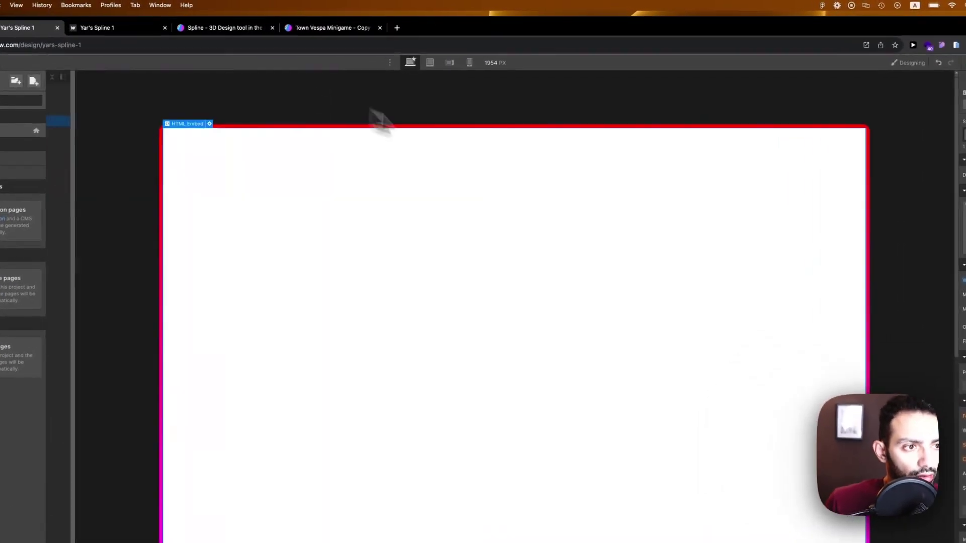
# Step: Publish the site to the selected staging domain and switch to the published page
pyautogui.click(941, 61)
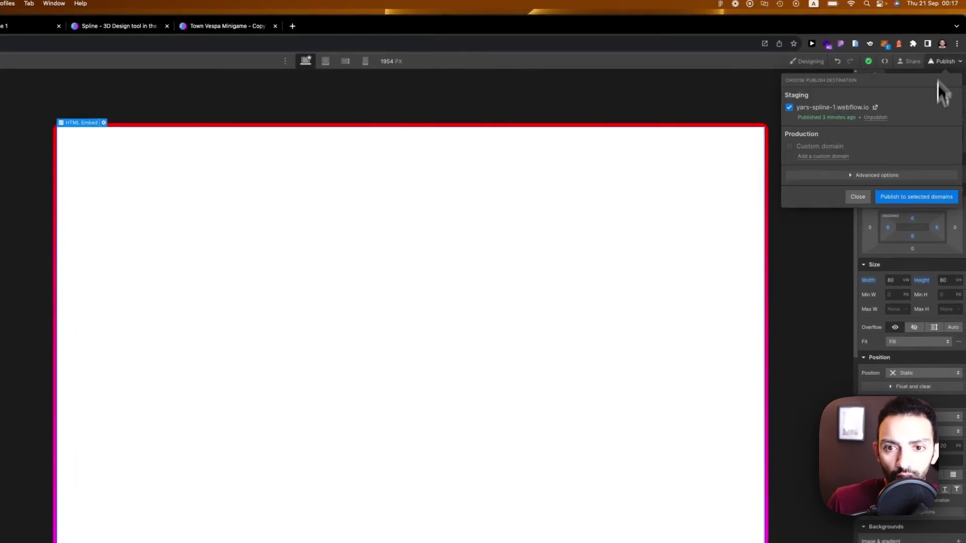
pyautogui.click(916, 205)
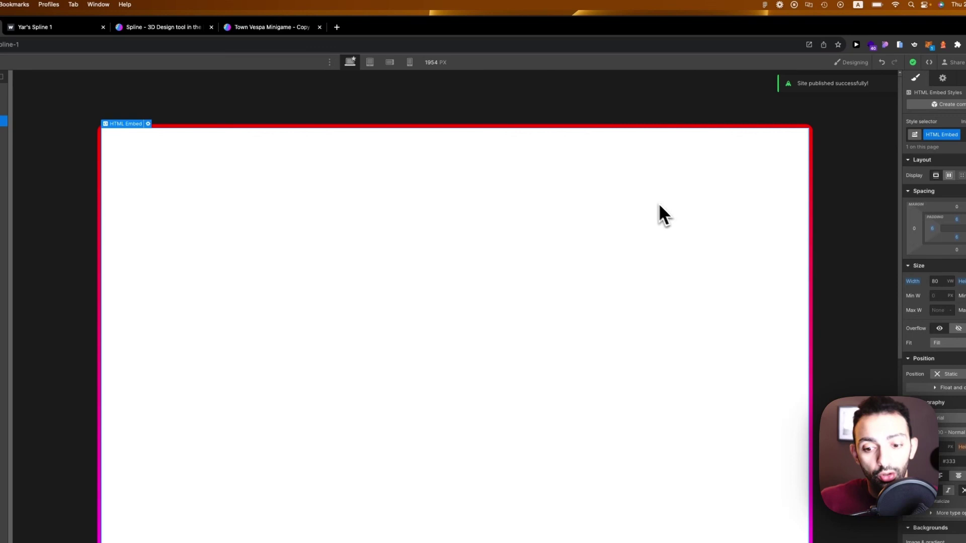
pyautogui.click(60, 28)
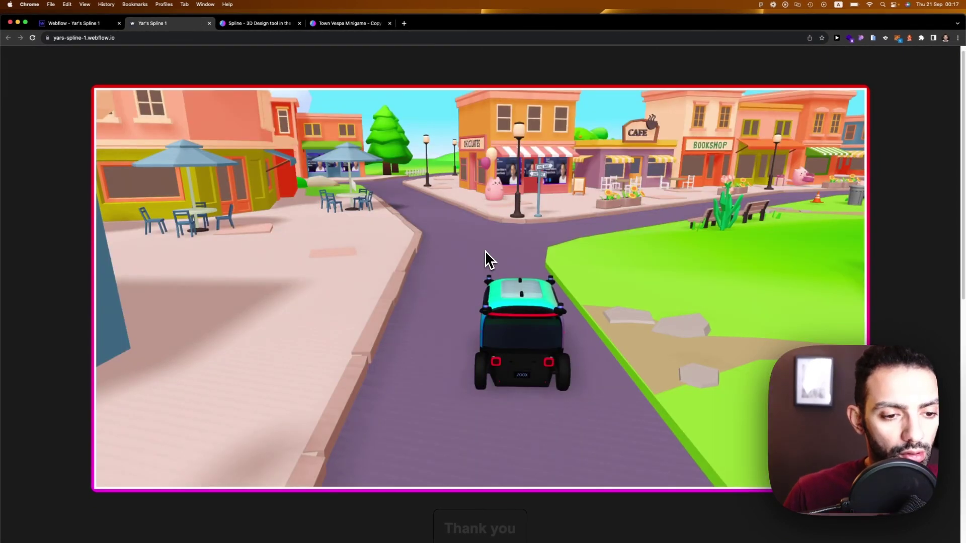
# Step: Test the embedded minigame by driving the vehicle forward and around to the right, and check the page area below it
pyautogui.press('Up')
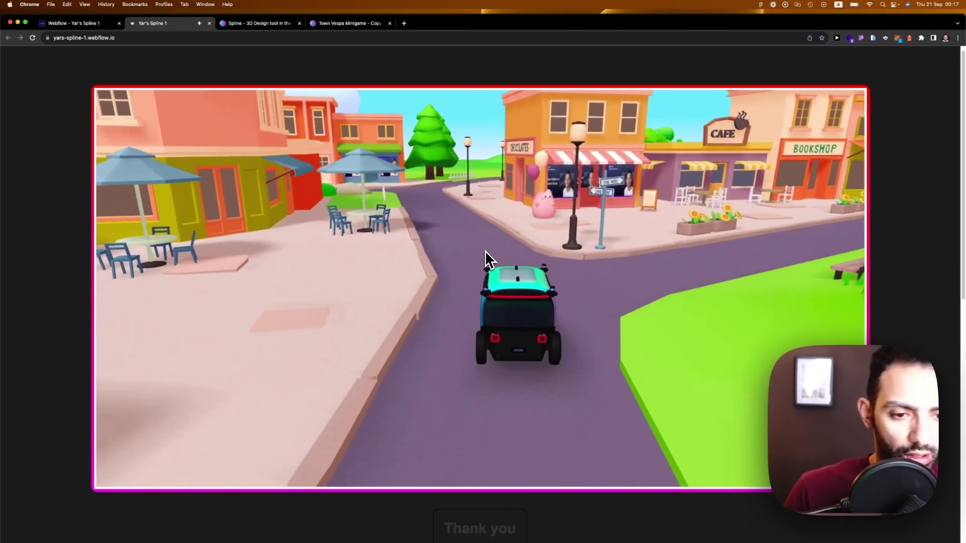
pyautogui.press('Right')
pyautogui.press('Right')
pyautogui.press('Up')
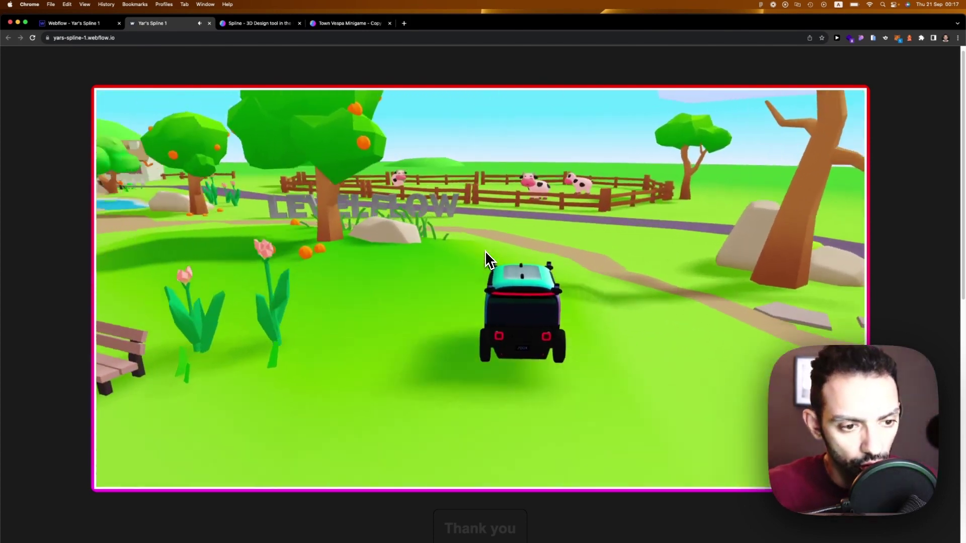
pyautogui.scroll(-5, 484, 251)
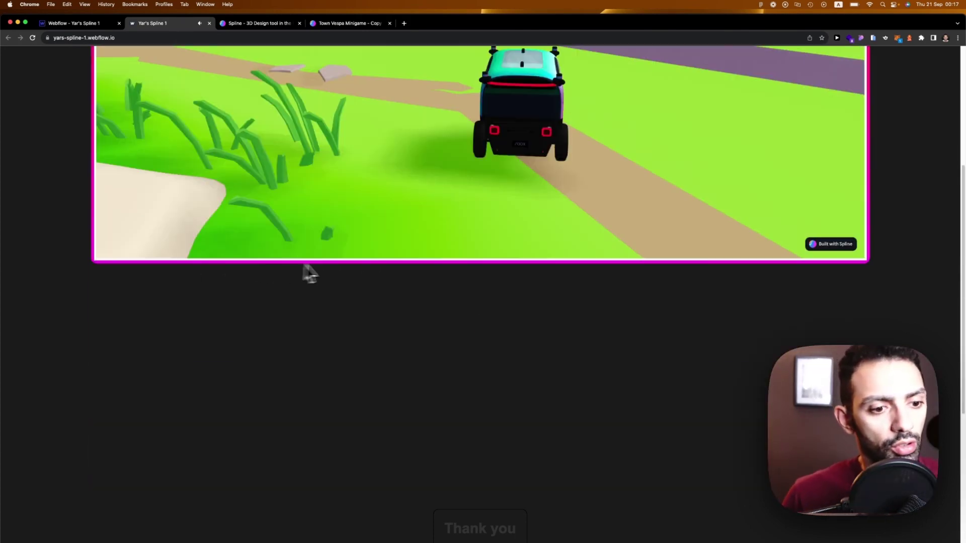
pyautogui.scroll(2, 304, 272)
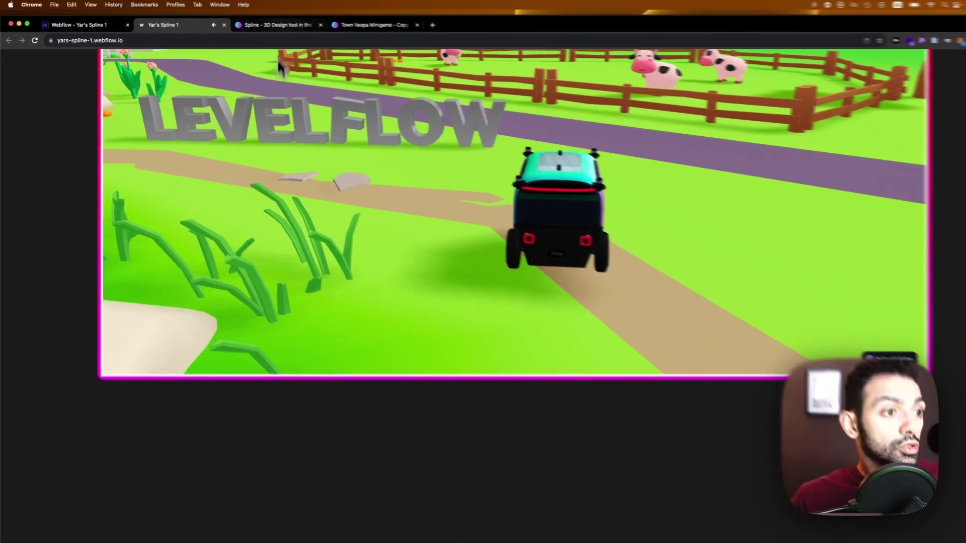
# Step: Switch to Spline, leave the Vespa scene, browse Community and My Files before returning Home, and close the published site's browser tab
pyautogui.click(262, 23)
pyautogui.click(368, 25)
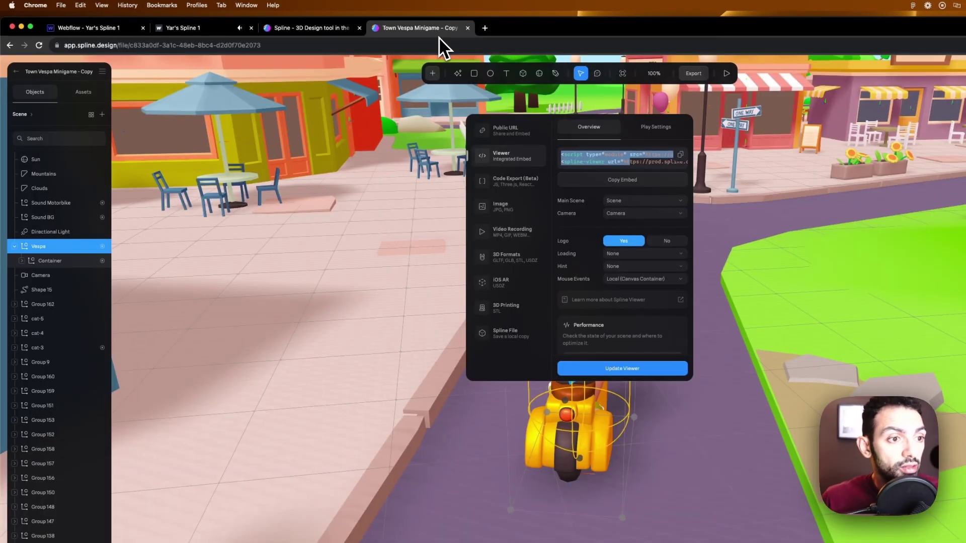
pyautogui.click(21, 75)
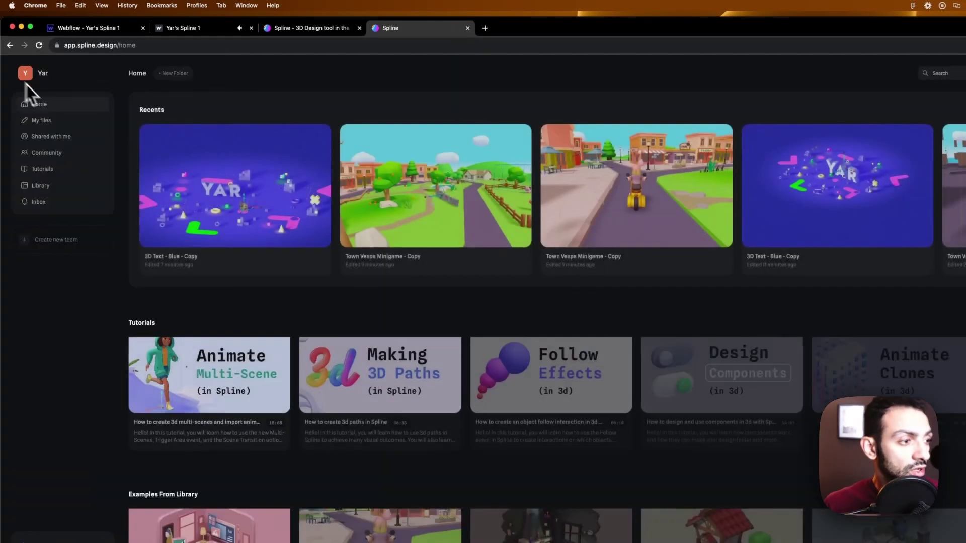
pyautogui.click(63, 156)
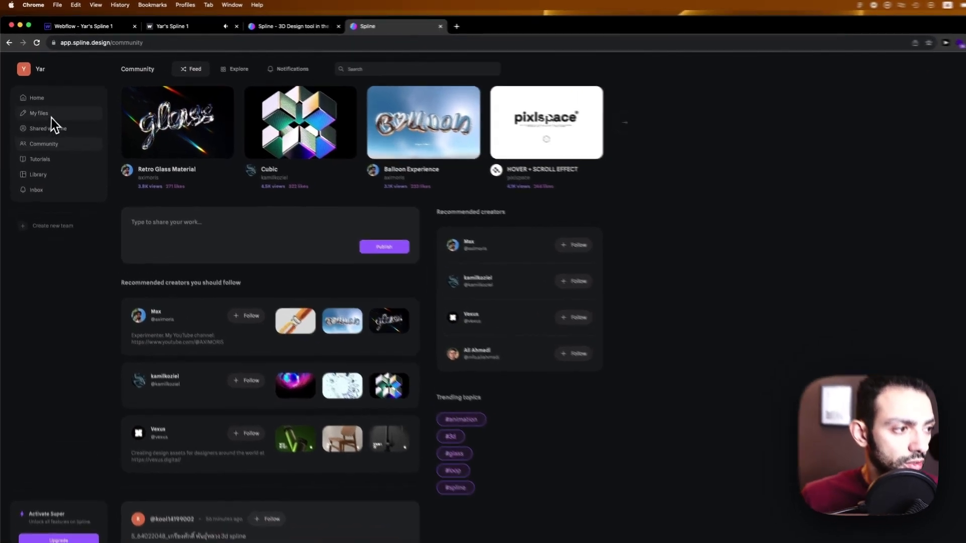
pyautogui.click(35, 100)
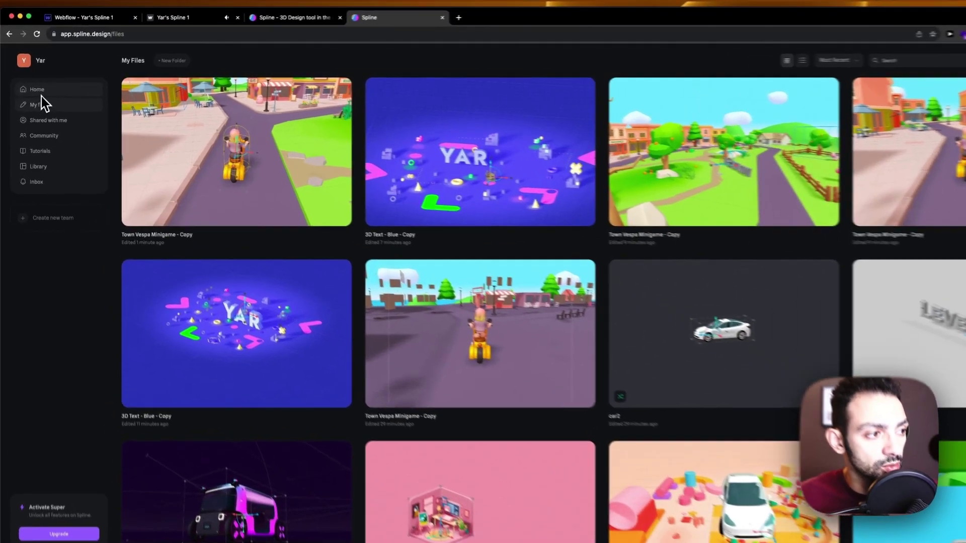
pyautogui.click(32, 86)
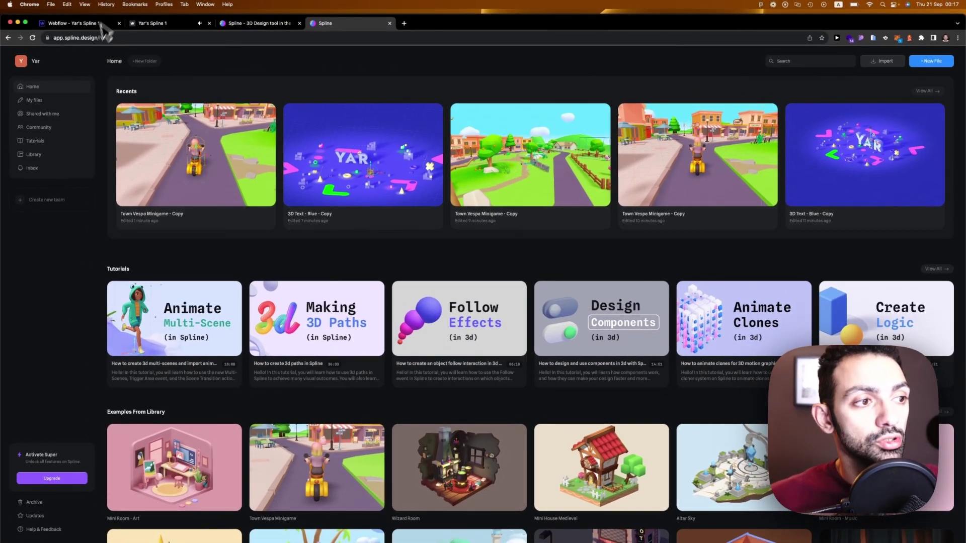
pyautogui.click(209, 23)
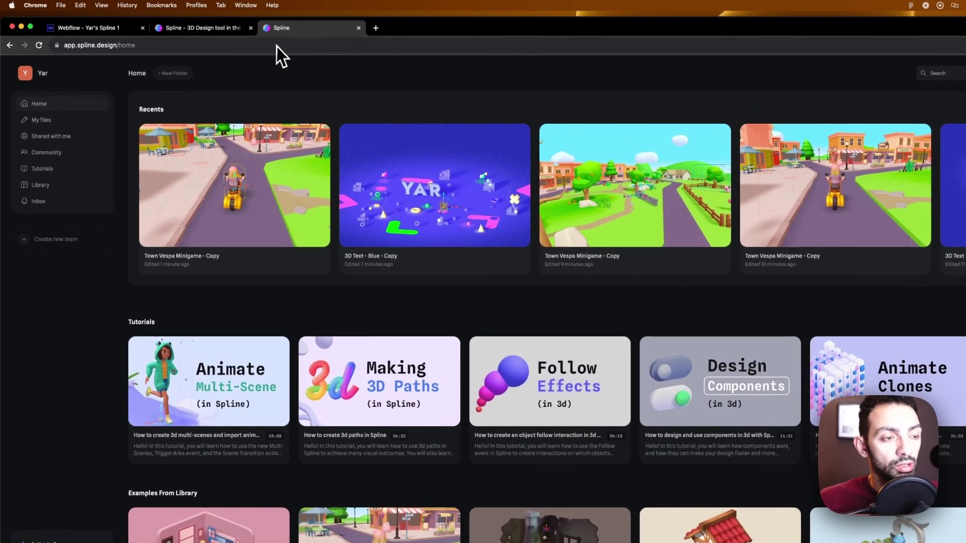